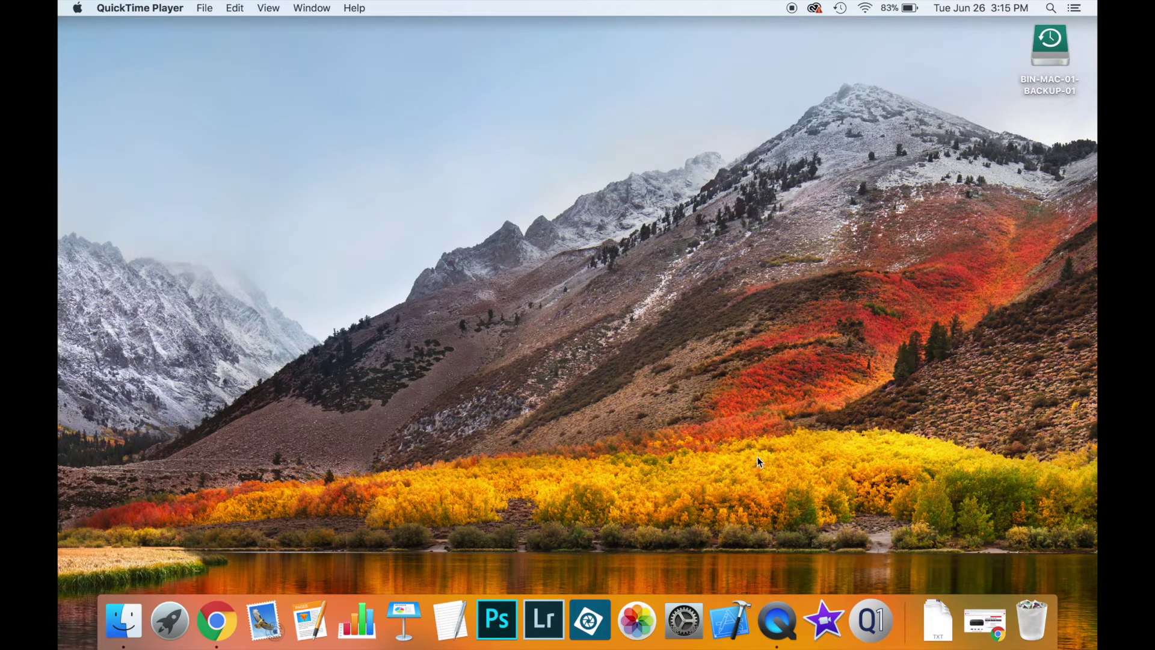
# Launch Qimage One, check its printer list without changing it, and close the program
pyautogui.click(866, 620)
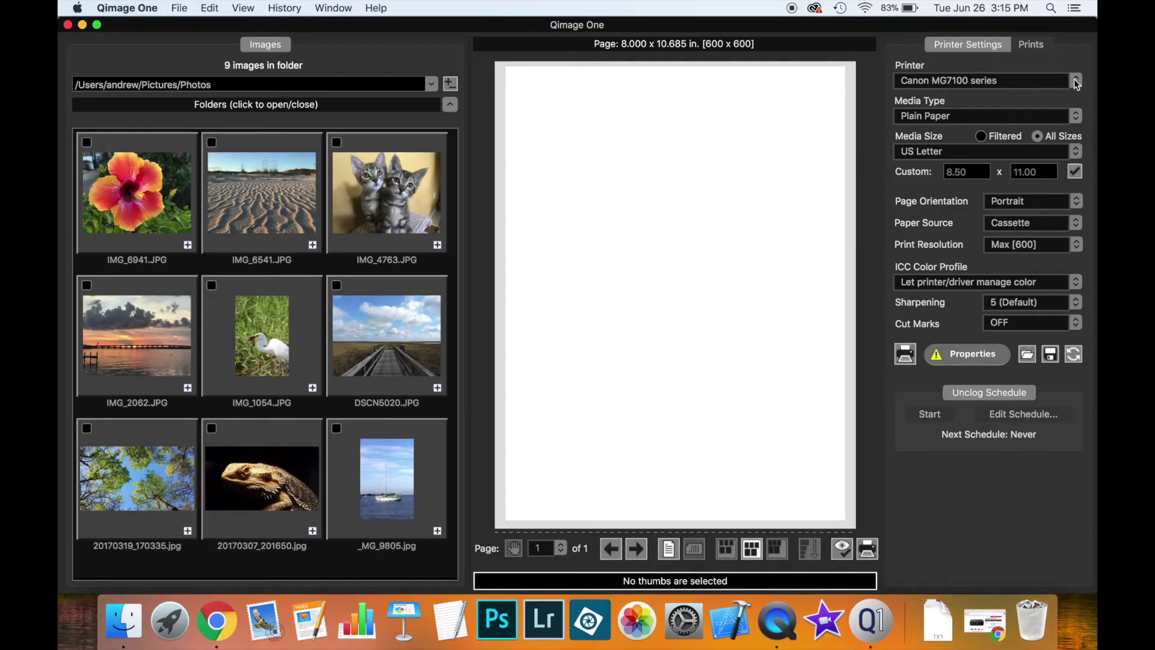
pyautogui.click(1069, 82)
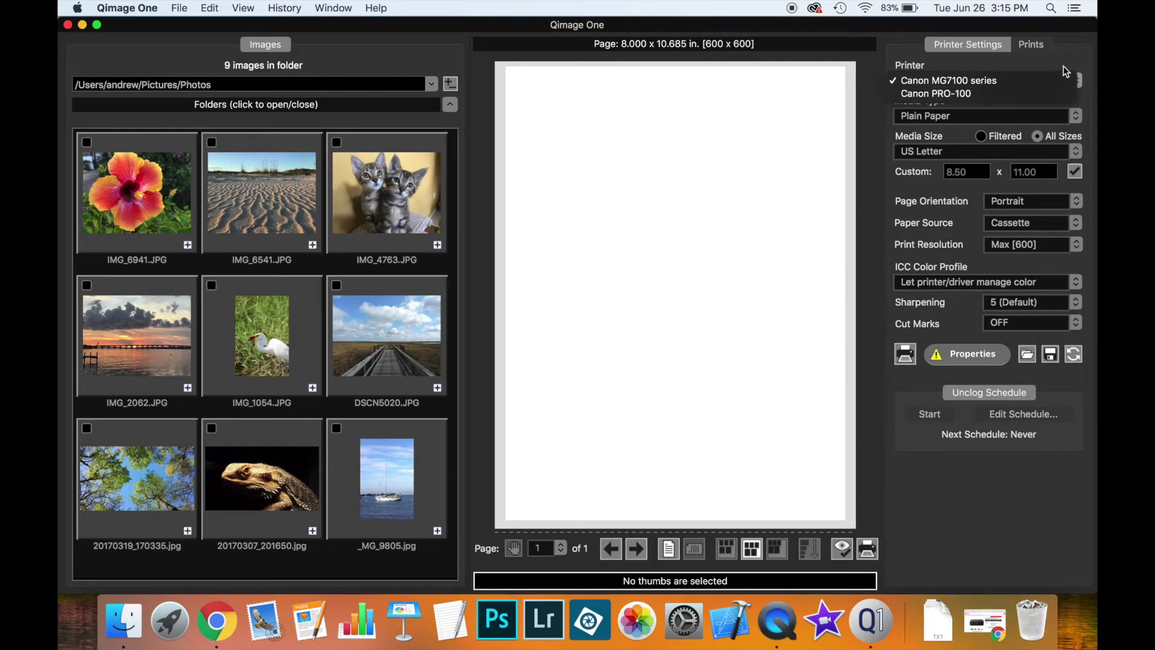
pyautogui.click(1063, 66)
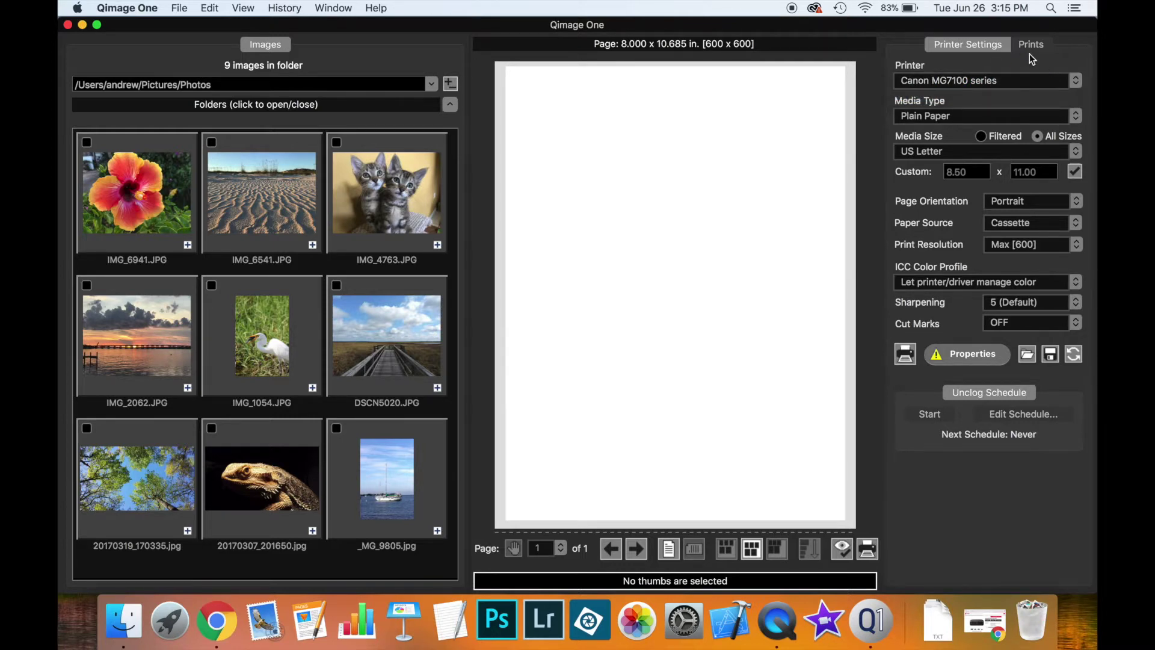
pyautogui.click(68, 25)
# Add the nearby Canon PRO-1000 series printer in Printers & Scanners, then return to Qimage One
pyautogui.click(684, 620)
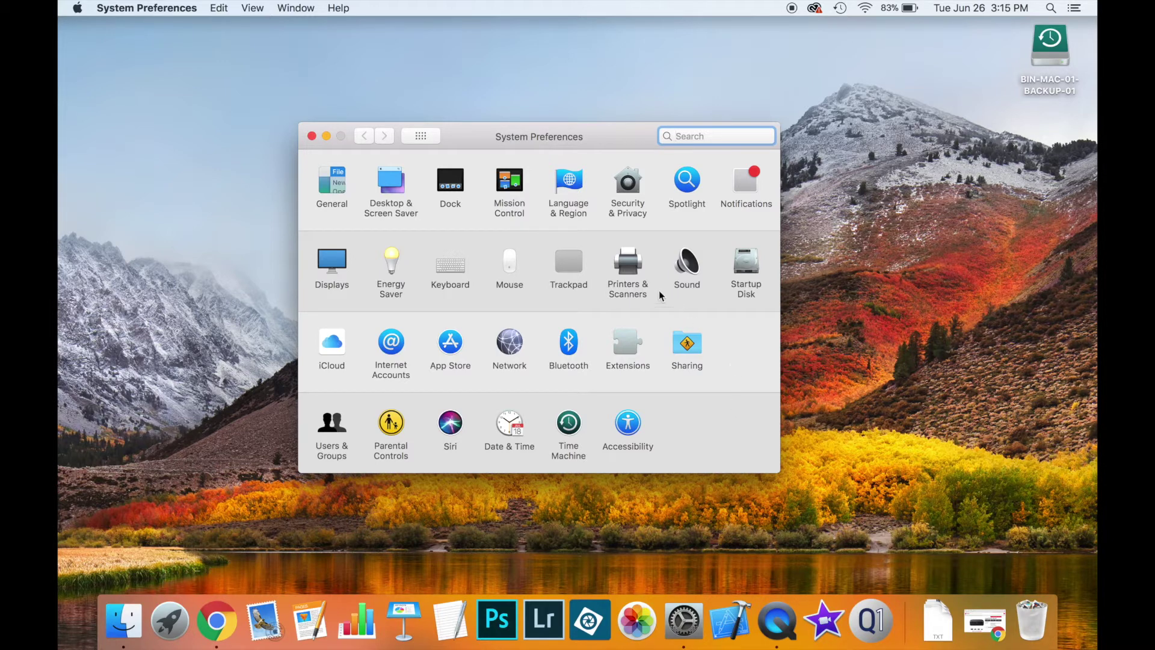
pyautogui.click(626, 265)
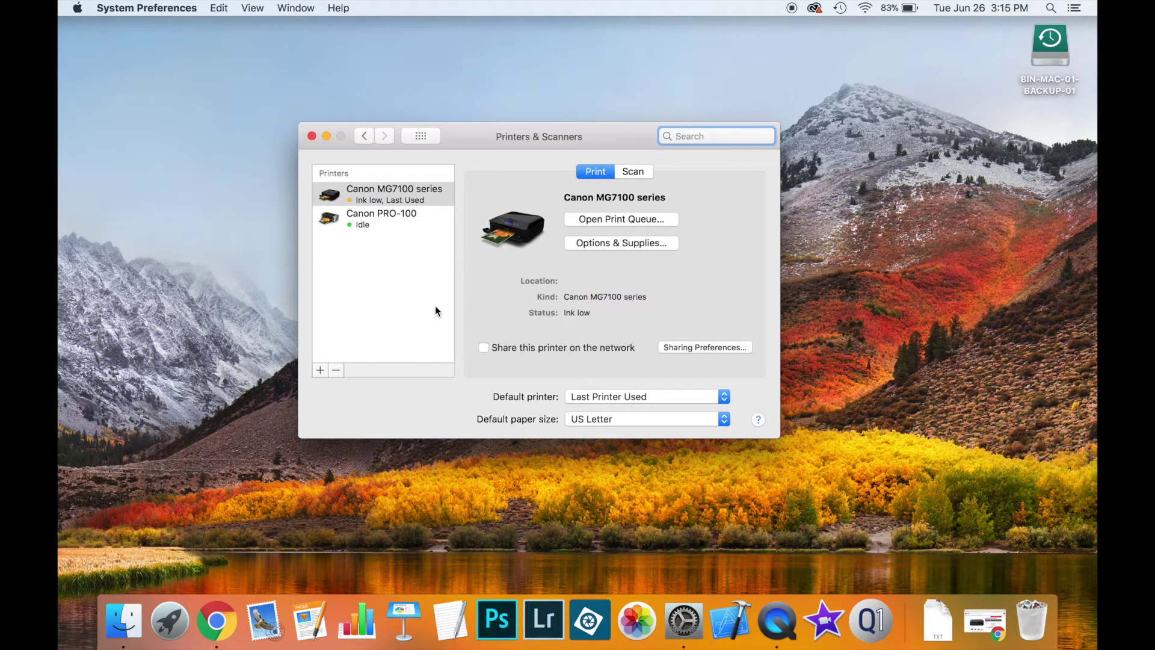
pyautogui.click(321, 369)
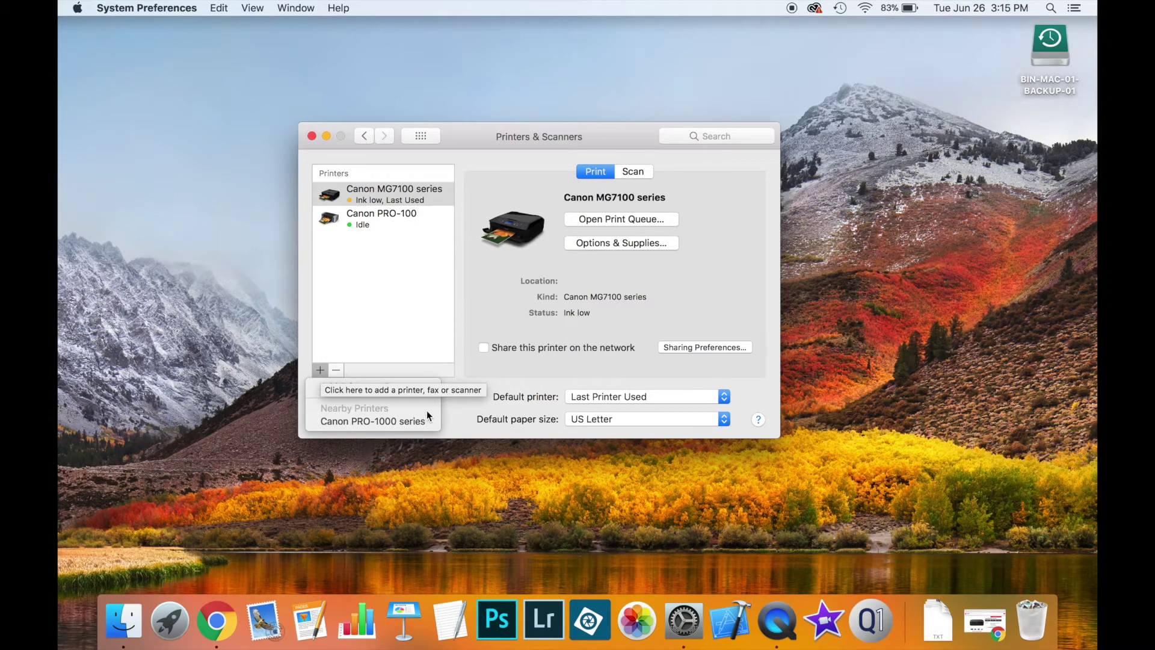
pyautogui.click(370, 423)
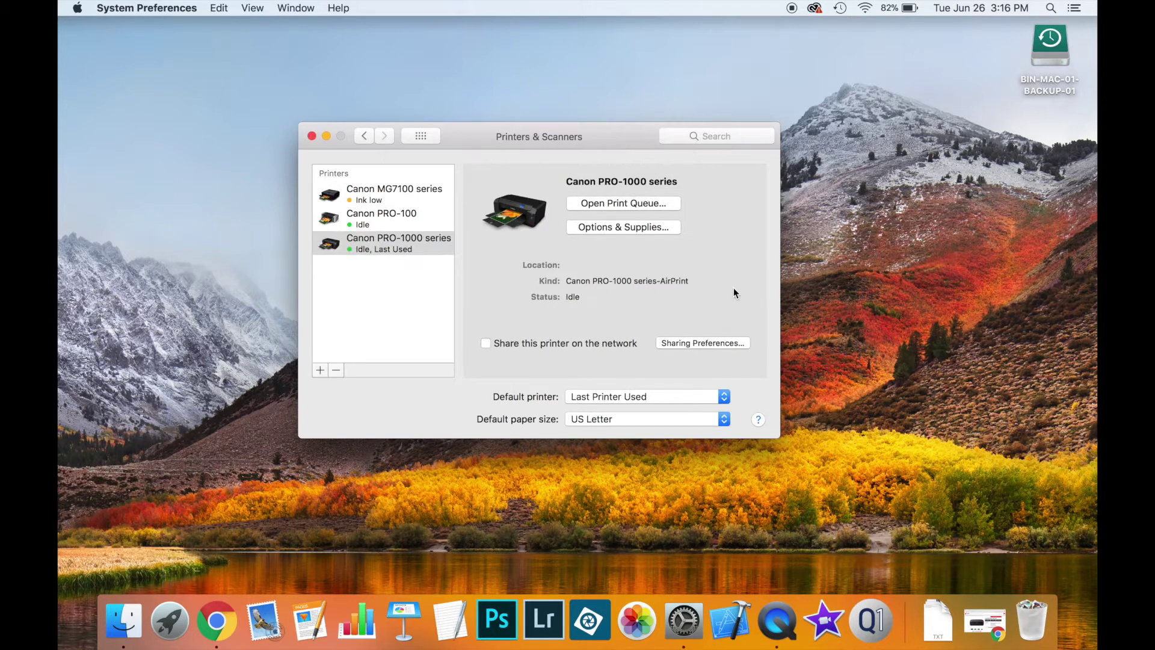
pyautogui.click(867, 618)
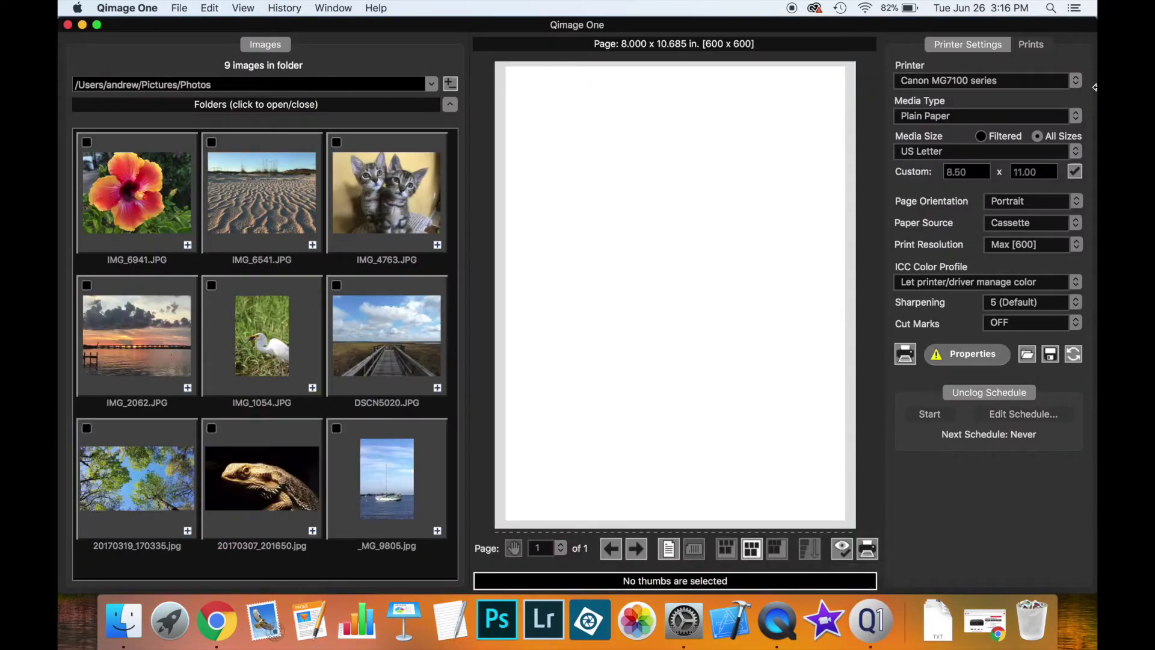
# Choose Canon PRO-1000 series as the printer and Stationery as the media type
pyautogui.click(1077, 78)
pyautogui.click(1057, 102)
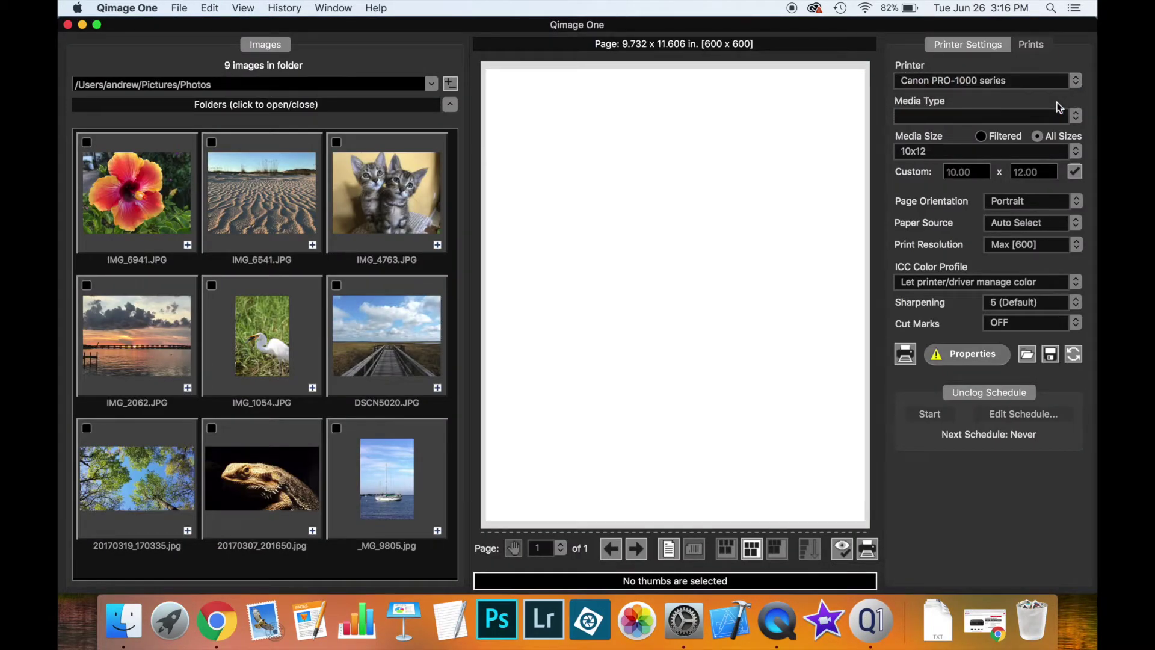
pyautogui.click(1067, 115)
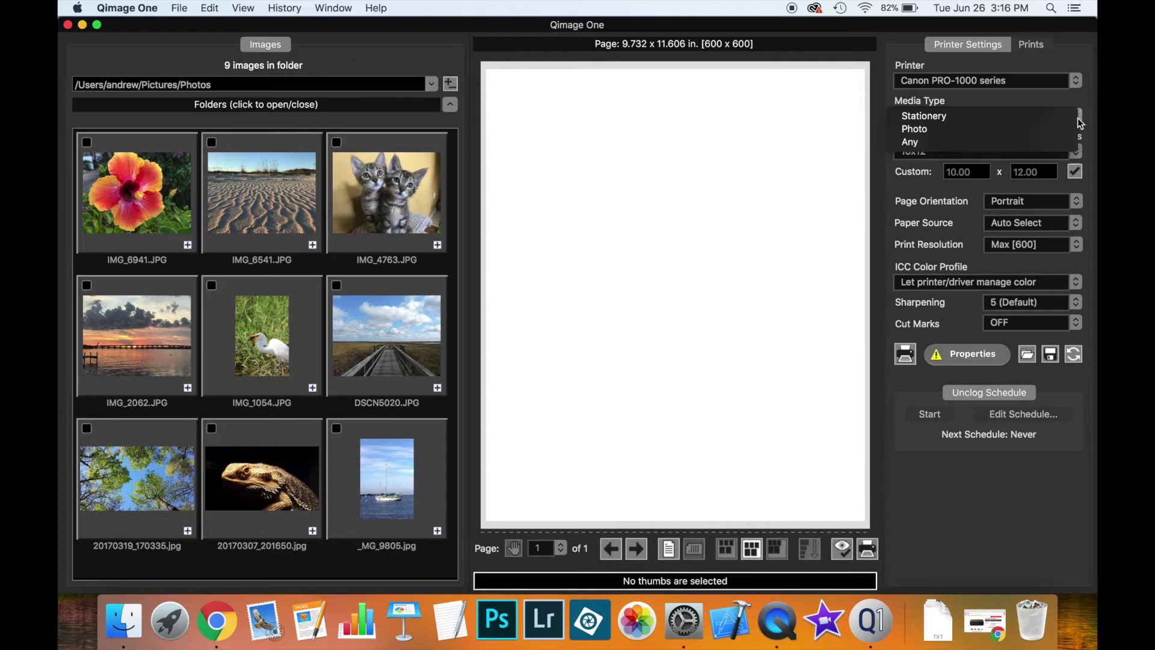
pyautogui.click(1042, 117)
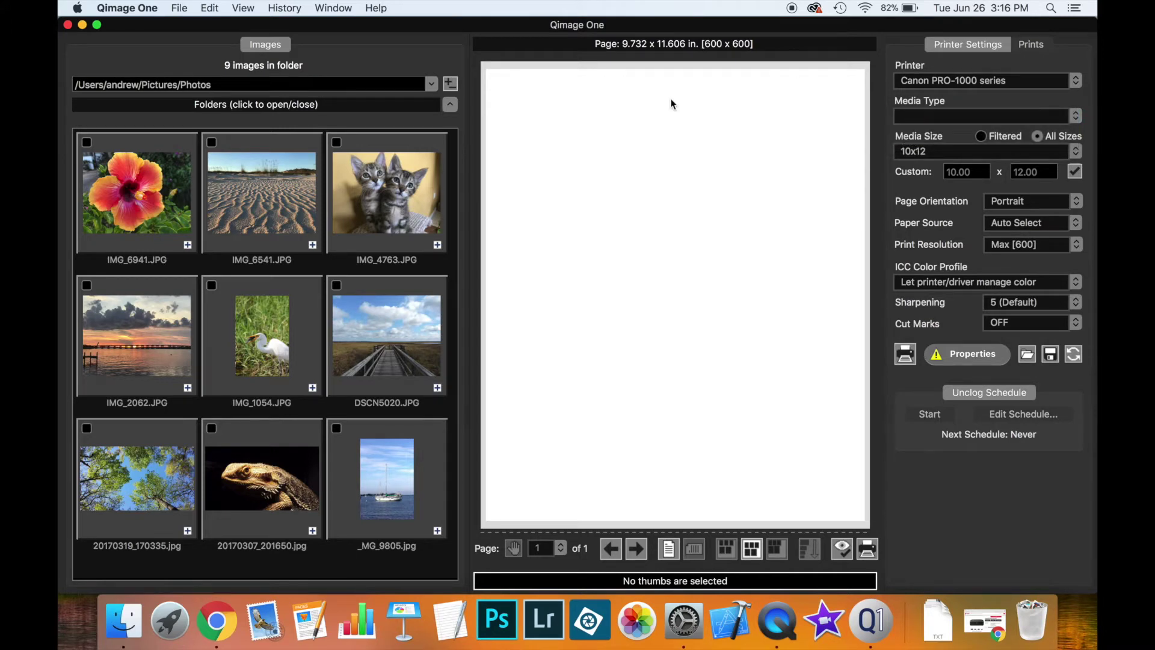
pyautogui.click(134, 8)
# Quit Qimage One and delete the Canon PRO-1000 series printer from Printers & Scanners
pyautogui.click(144, 105)
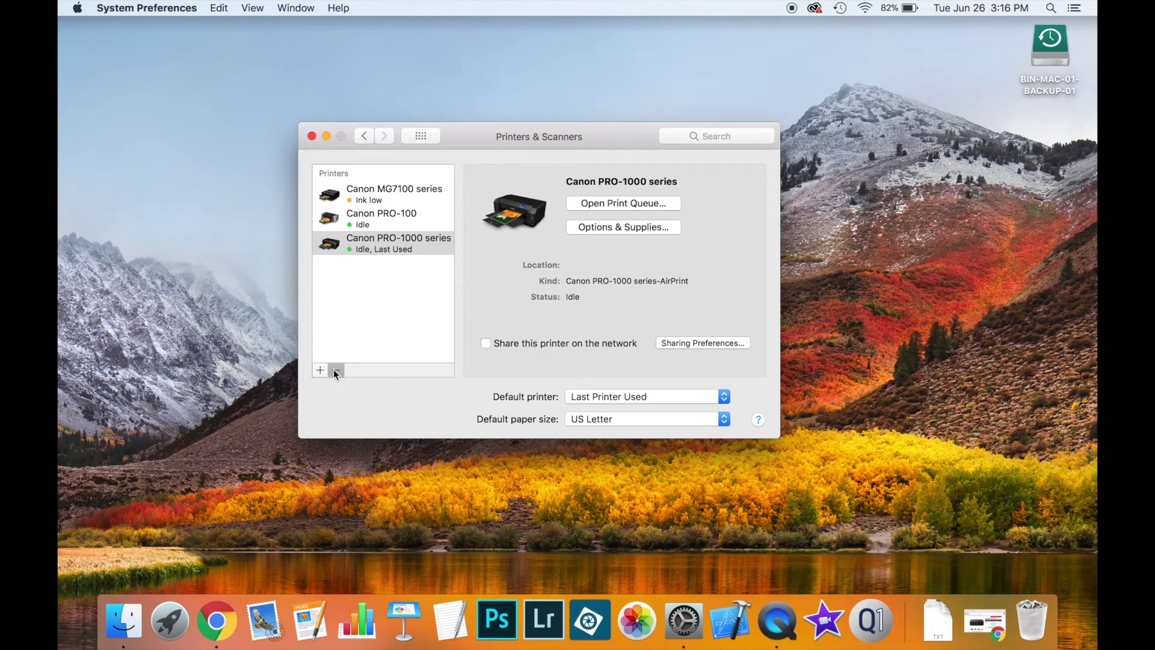
pyautogui.click(335, 371)
pyautogui.click(626, 223)
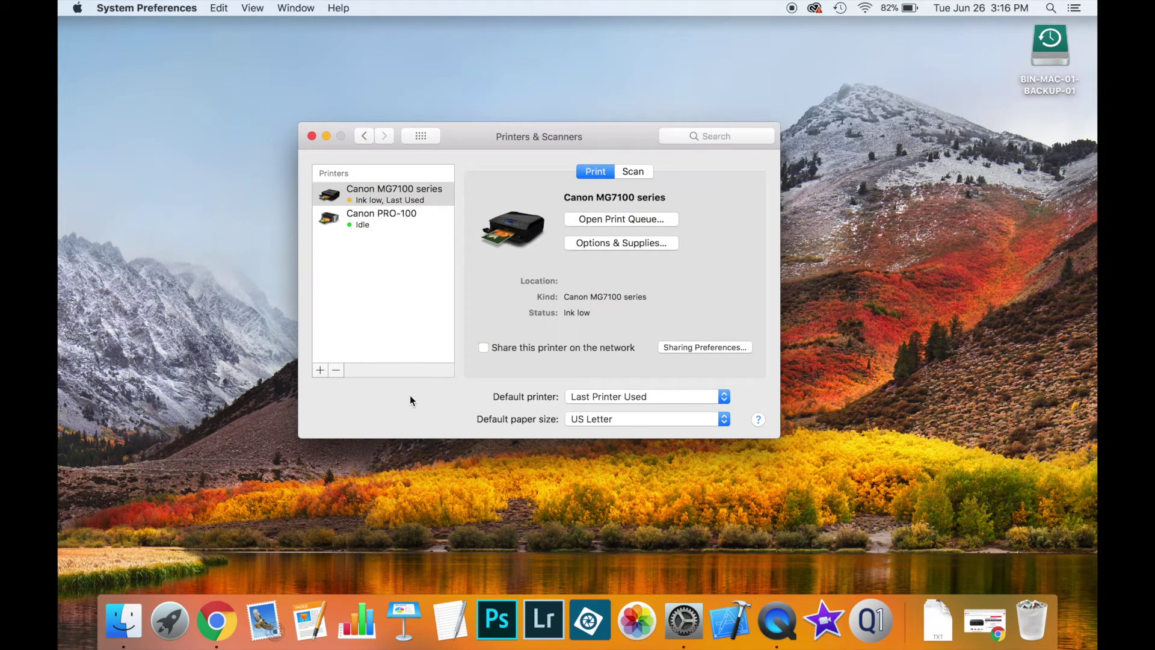
# Begin re-adding Canon PRO-1000 series, review its driver options, and bring up Canon's support page
pyautogui.click(320, 369)
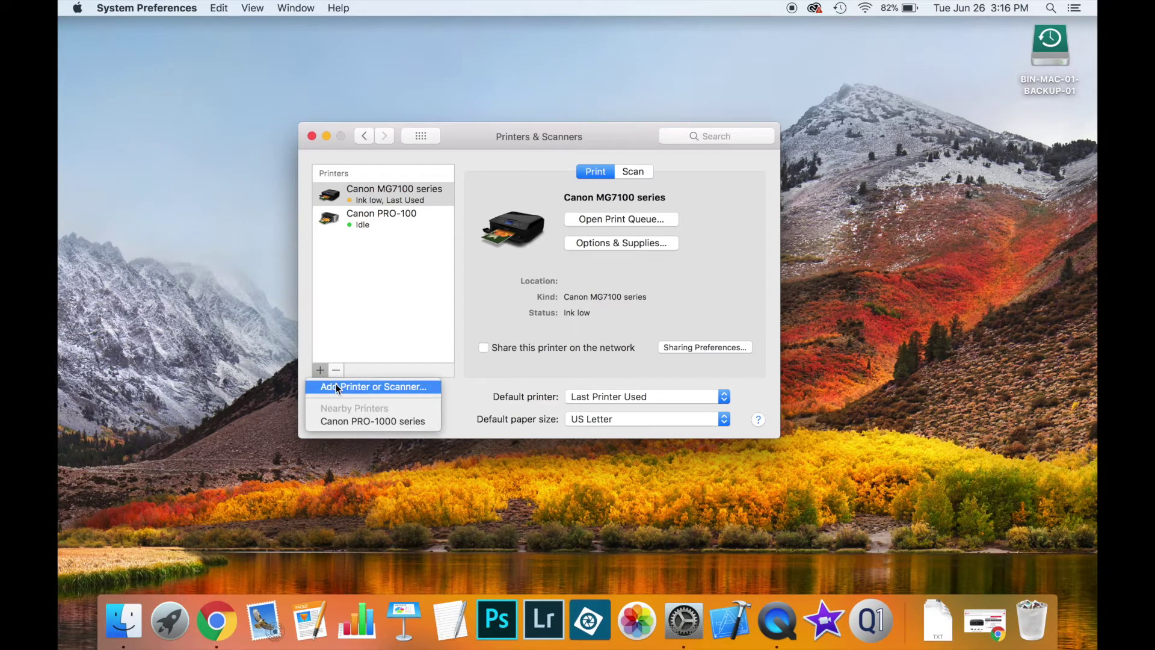
pyautogui.click(337, 387)
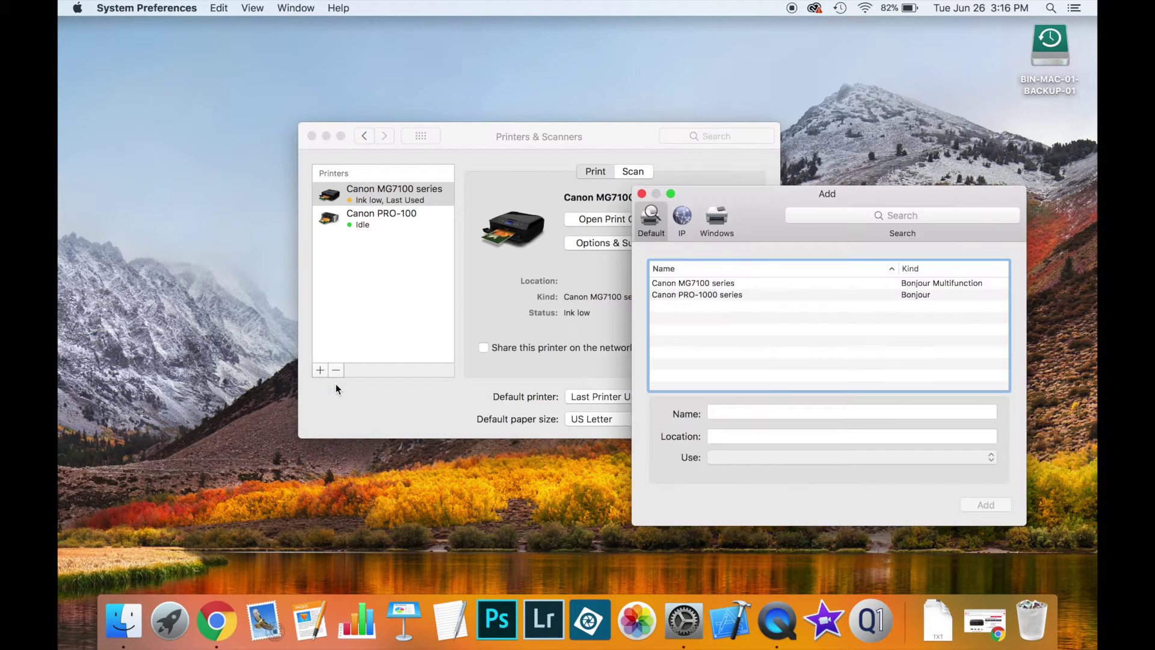
pyautogui.click(727, 295)
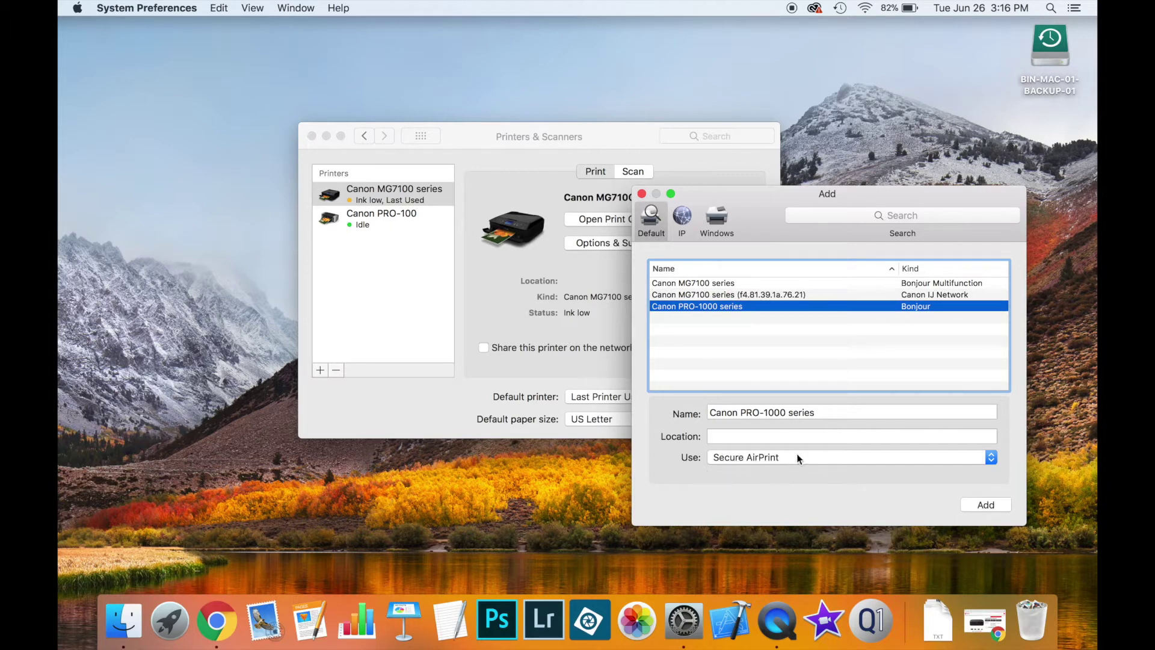
pyautogui.click(770, 459)
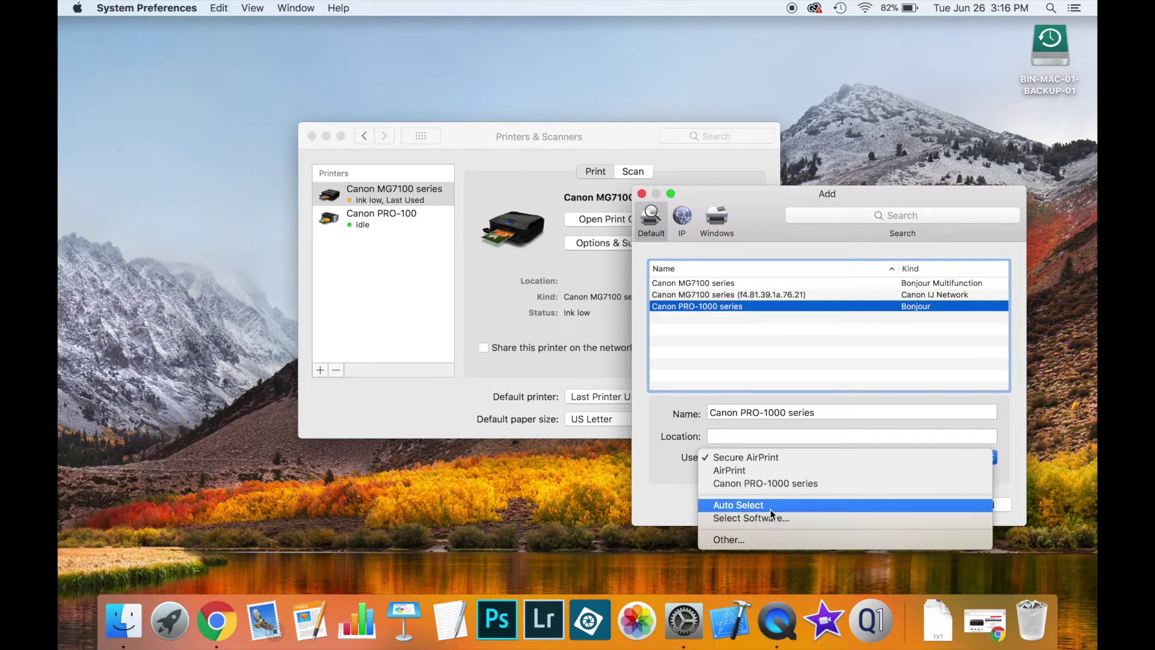
pyautogui.click(489, 554)
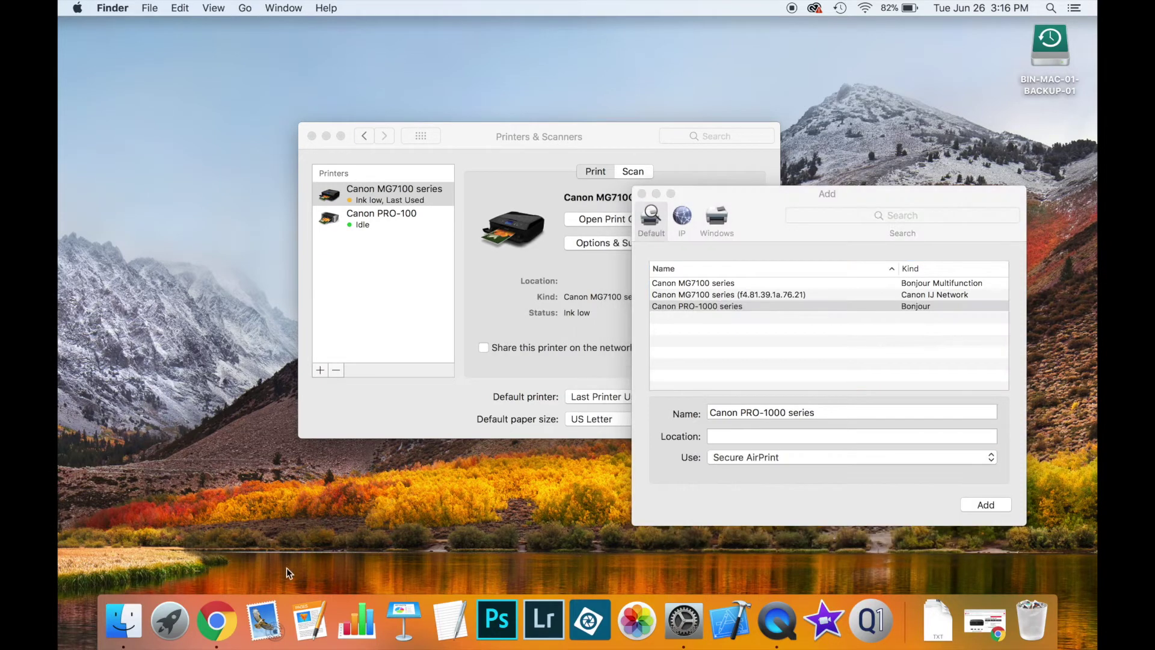
pyautogui.click(220, 633)
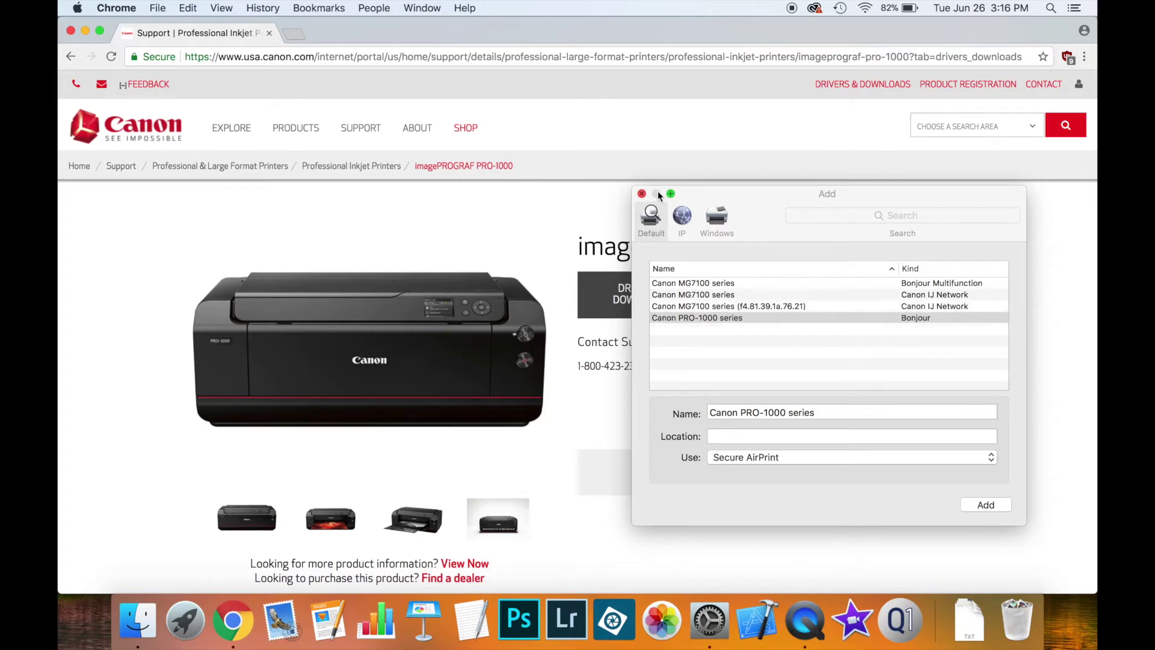
# Close the Add printer window, jump to the PRO-1000 drivers and downloads list, then close the page
pyautogui.click(641, 193)
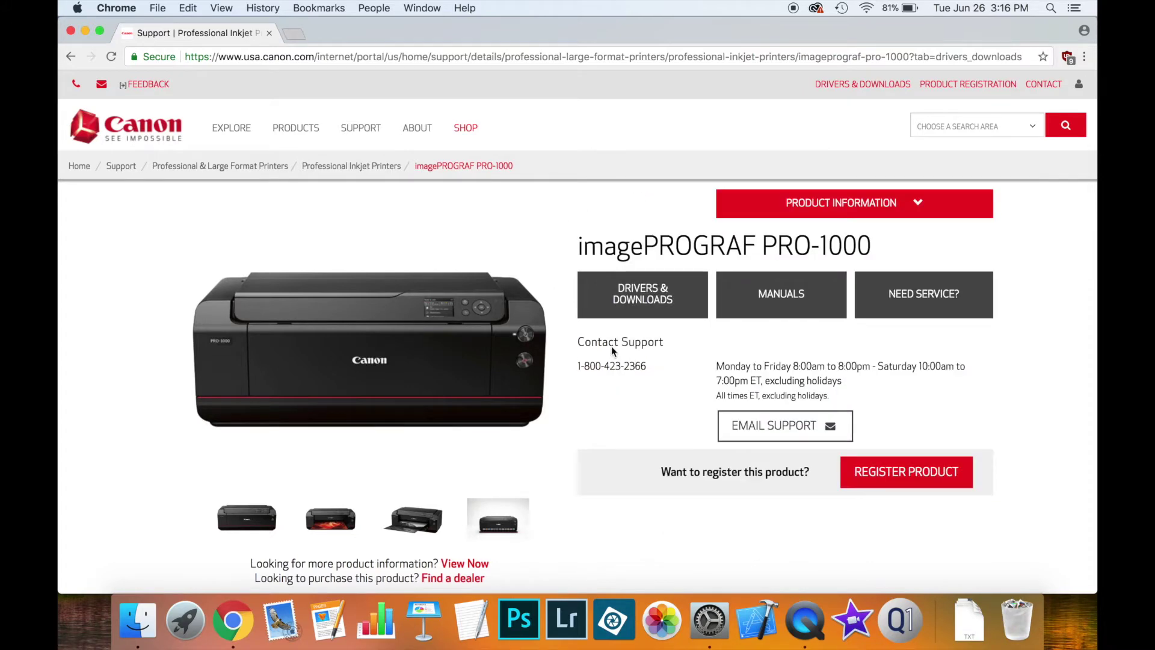
pyautogui.click(642, 298)
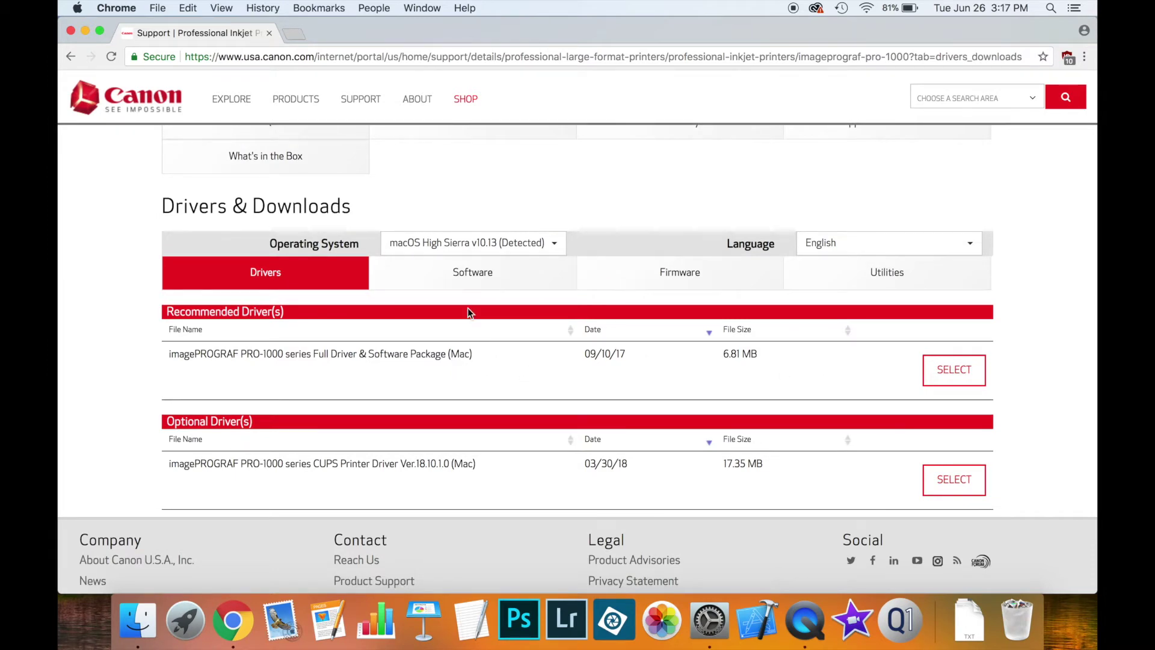
pyautogui.click(270, 34)
# Re-add Canon PRO-1000 series, manually selecting its driver after searching for '1000'
pyautogui.click(503, 277)
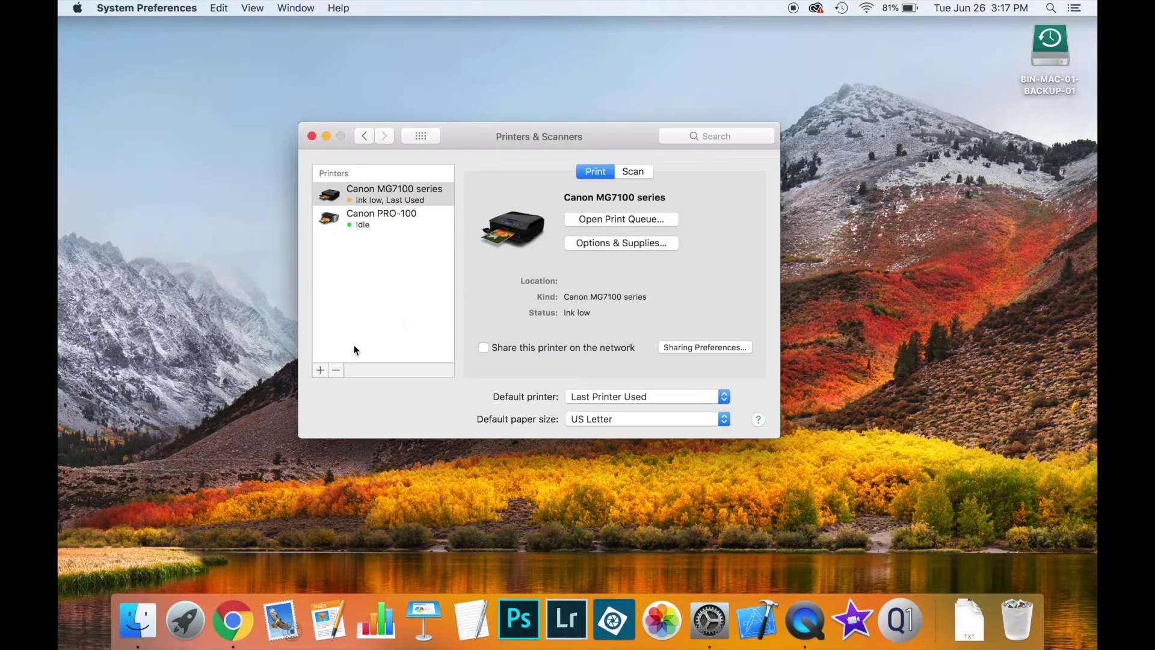
pyautogui.click(320, 370)
pyautogui.click(335, 386)
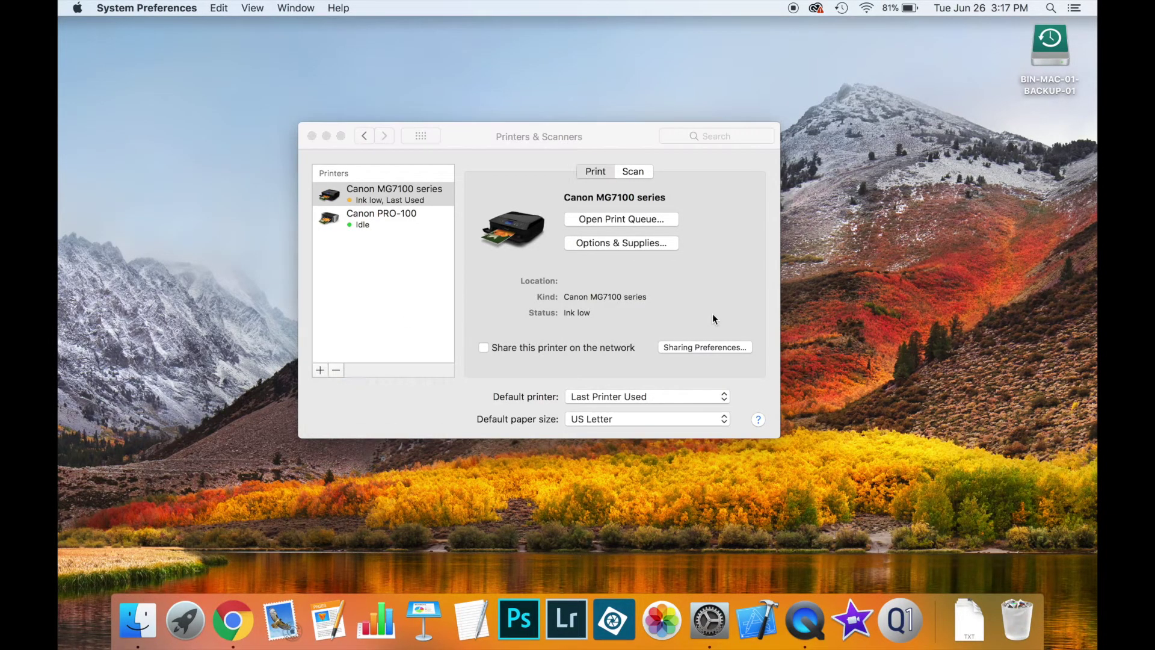
pyautogui.click(716, 294)
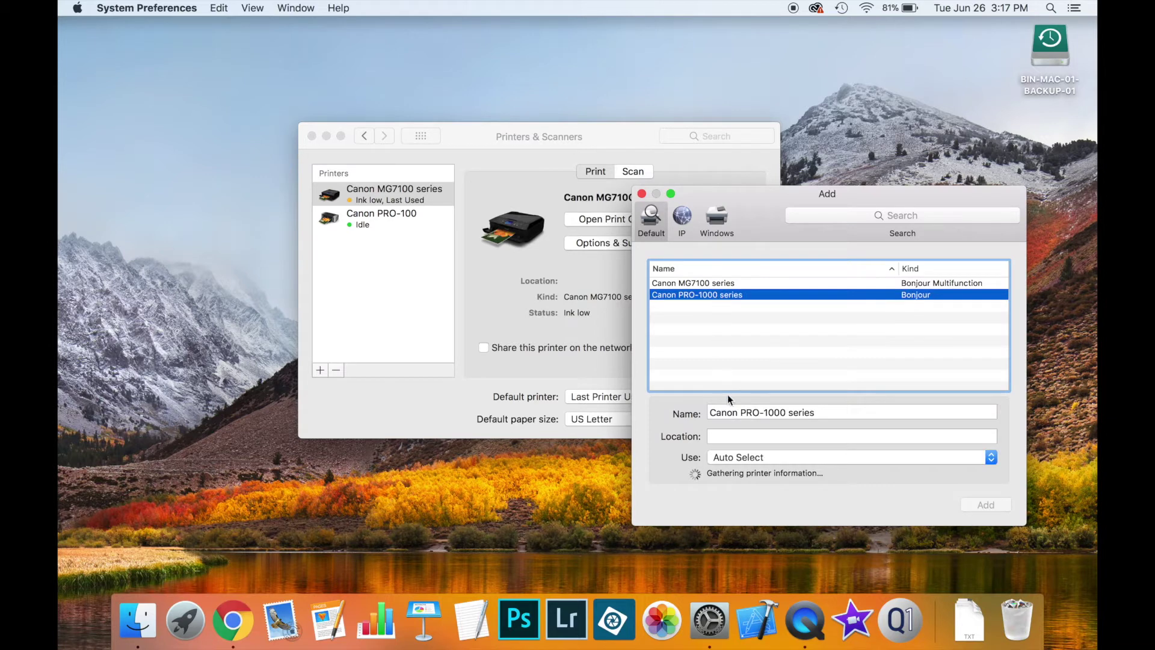
pyautogui.click(787, 458)
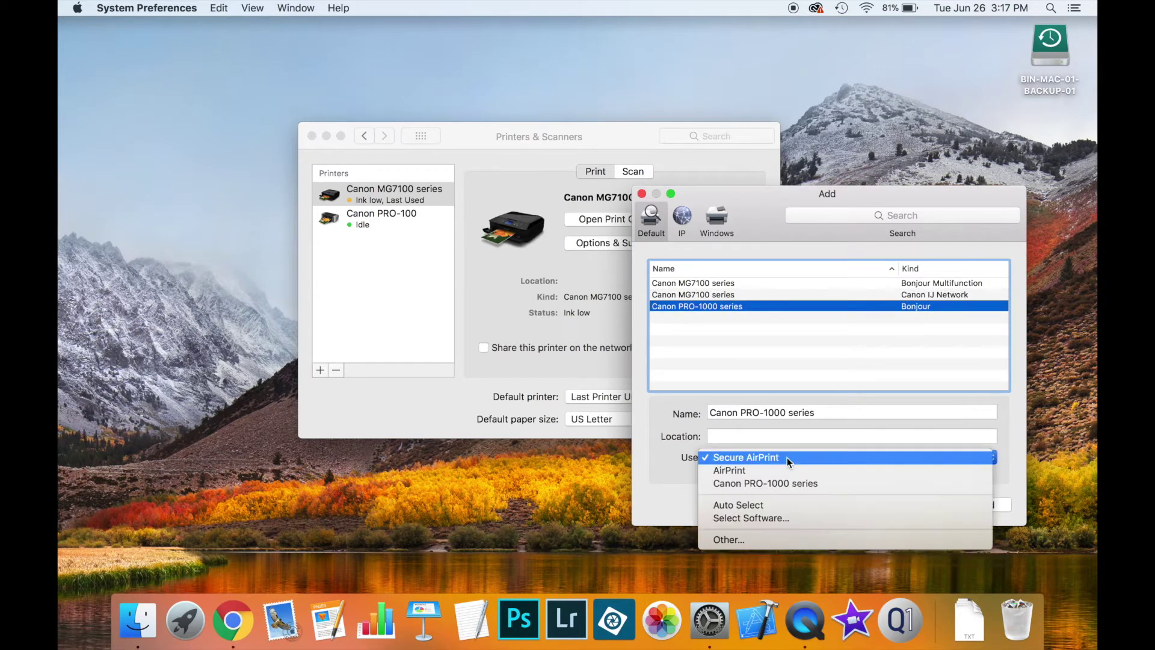
pyautogui.click(776, 517)
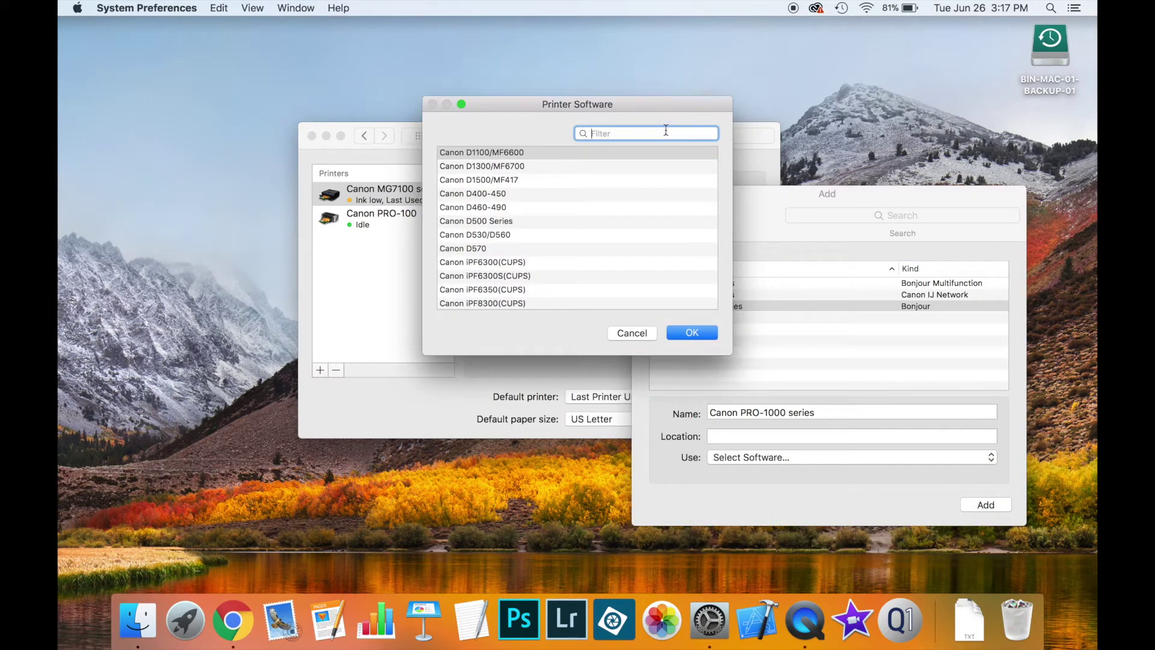
pyautogui.write('1000')
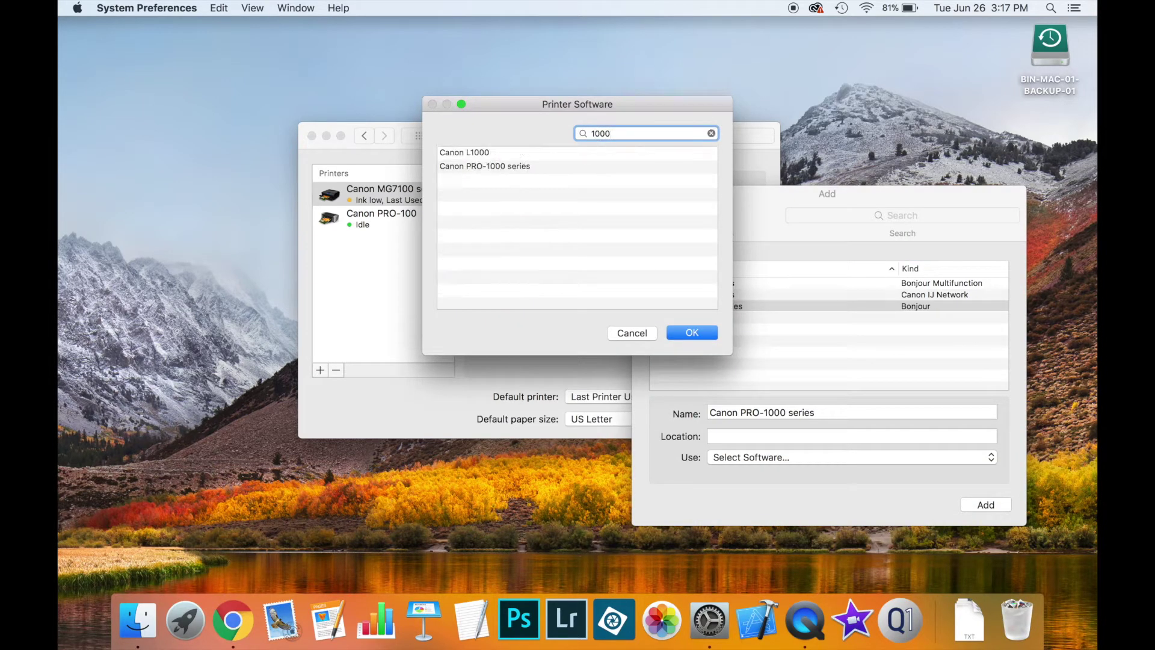
pyautogui.click(514, 166)
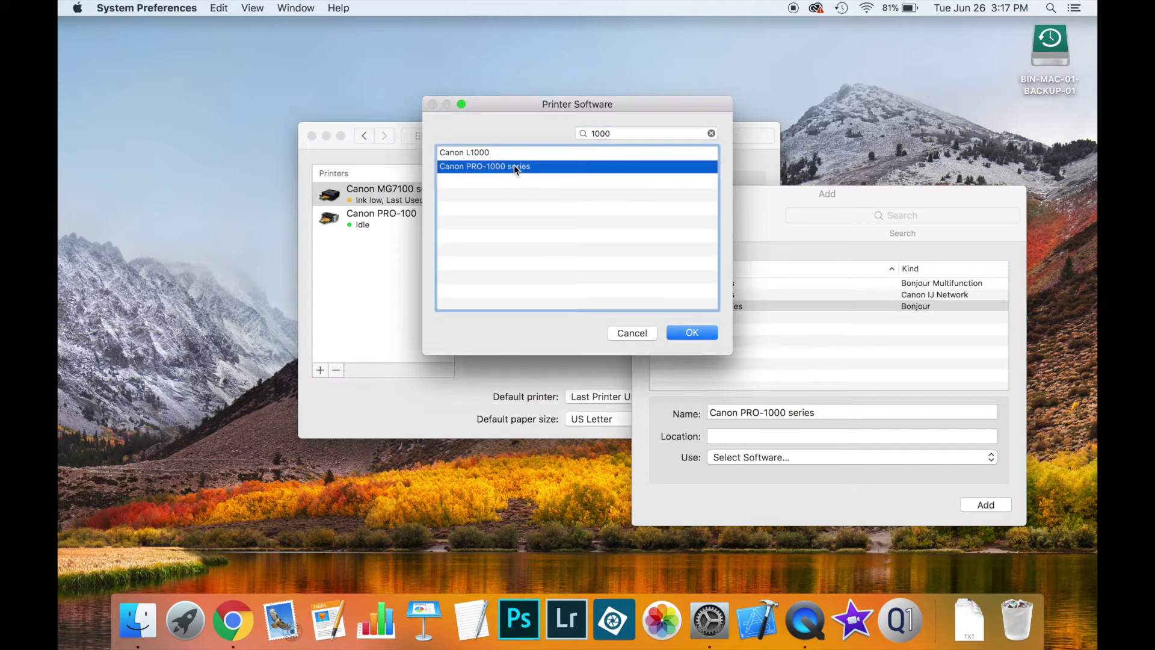
pyautogui.click(698, 332)
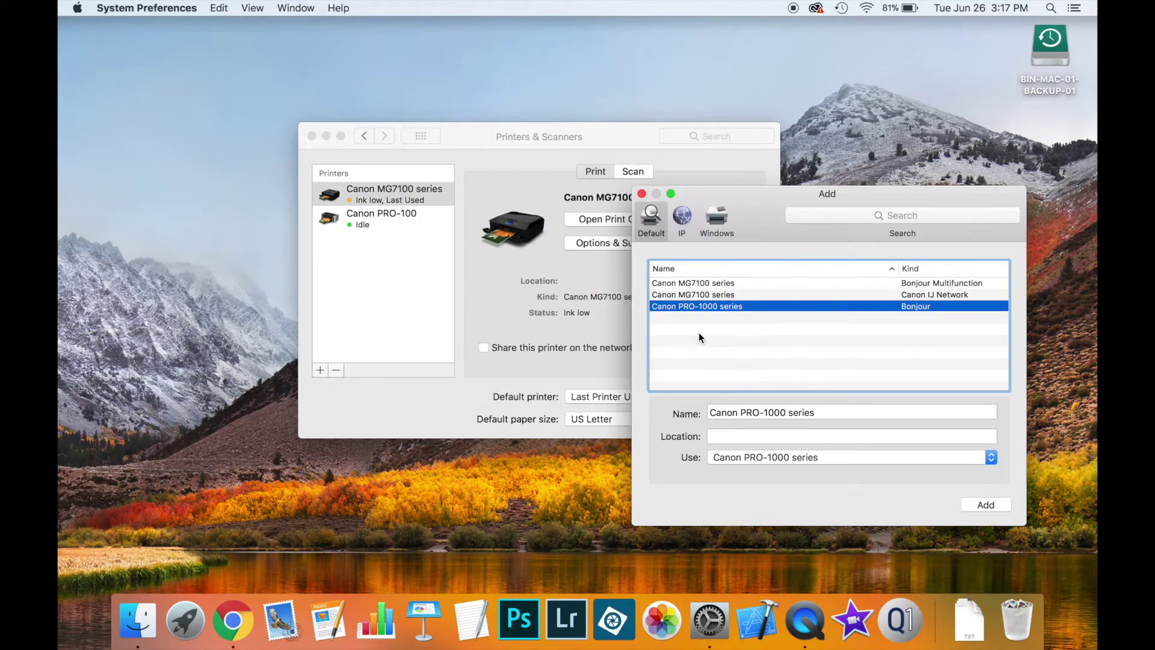
pyautogui.click(985, 505)
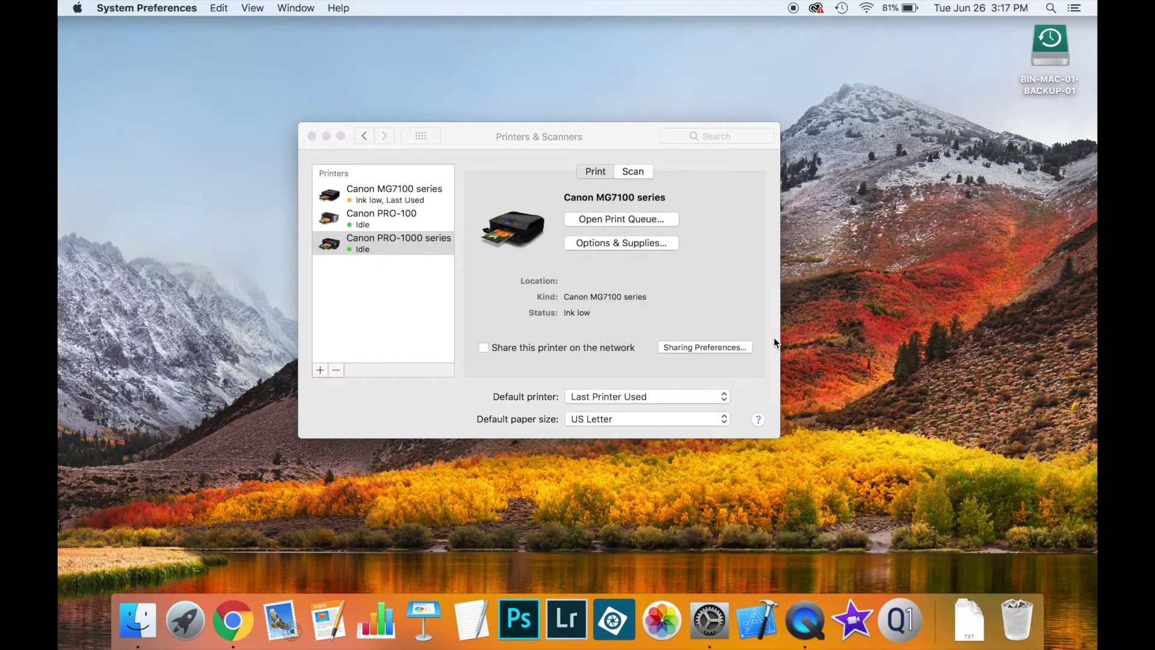
# Launch Qimage One with Canon PRO-1000 series and change the media type to Matte Photo Paper
pyautogui.click(901, 618)
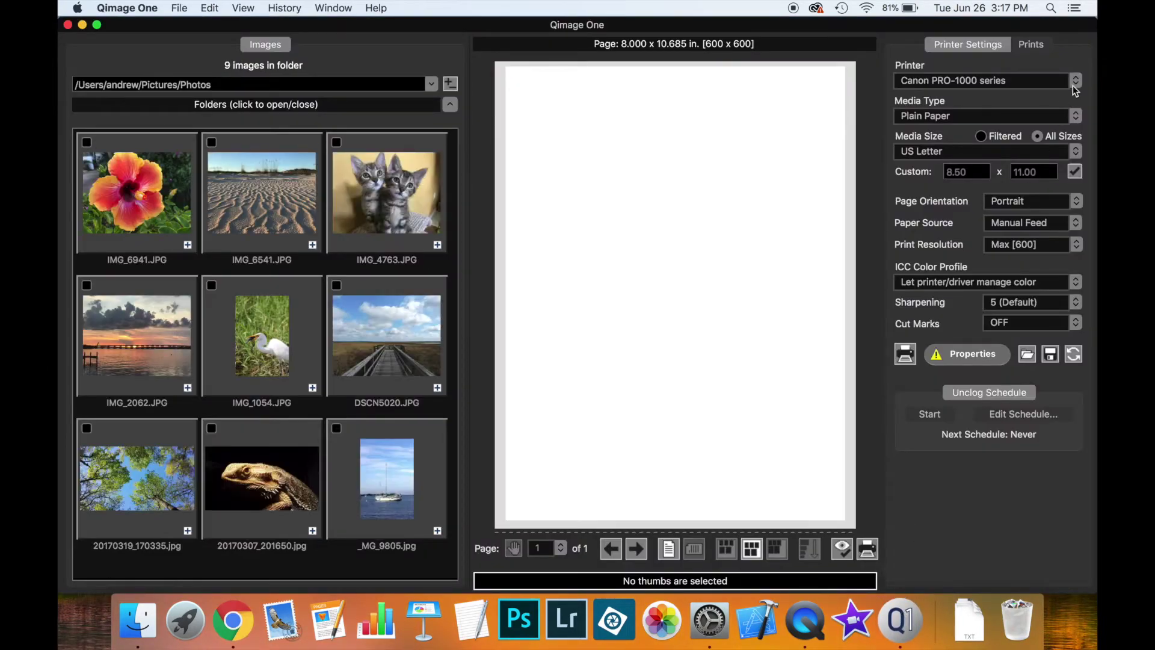
pyautogui.click(1025, 81)
pyautogui.click(1024, 82)
pyautogui.click(1016, 112)
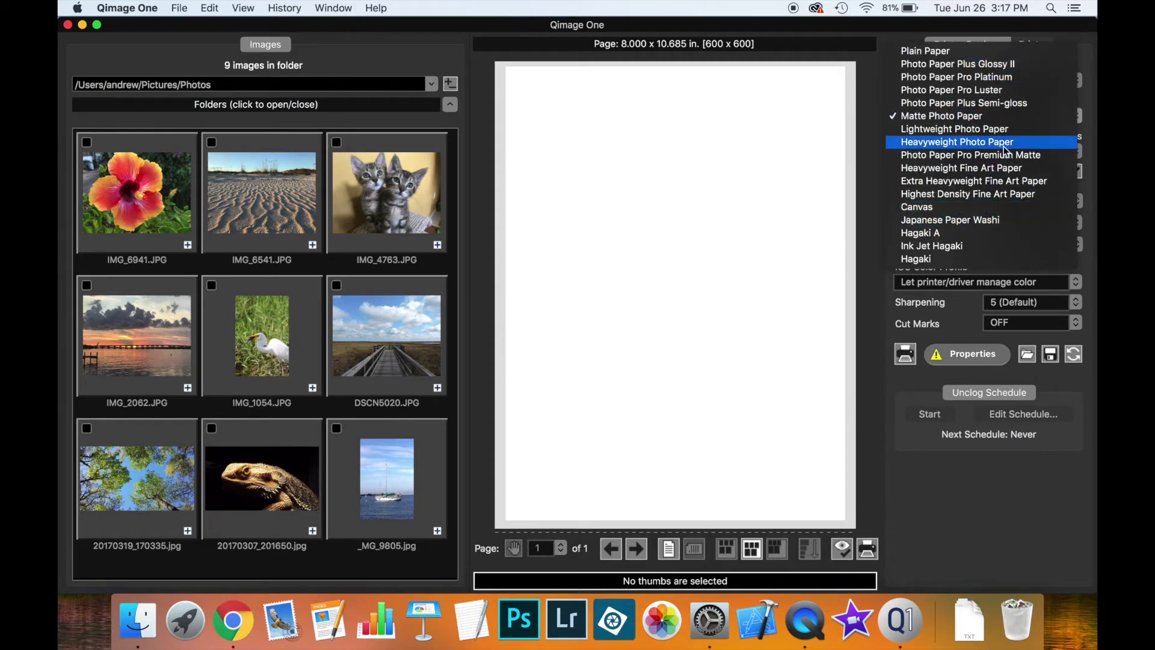
pyautogui.click(1095, 182)
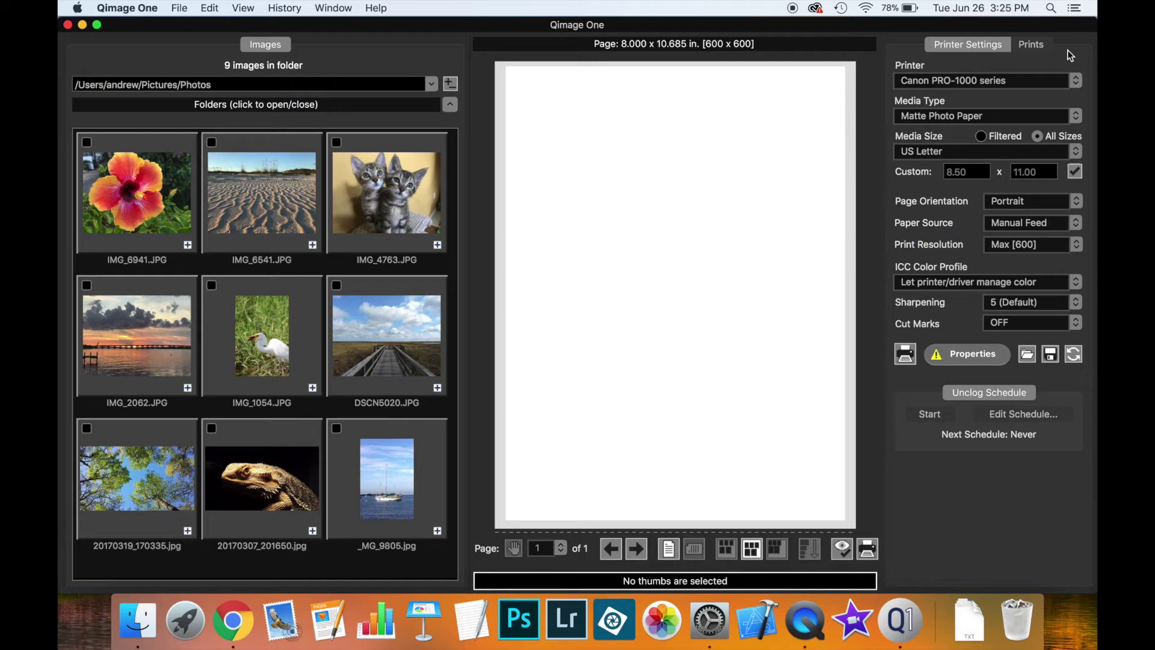
# Confirm Canon PRO-1000 series and Matte Photo Paper remain selected
pyautogui.click(1076, 82)
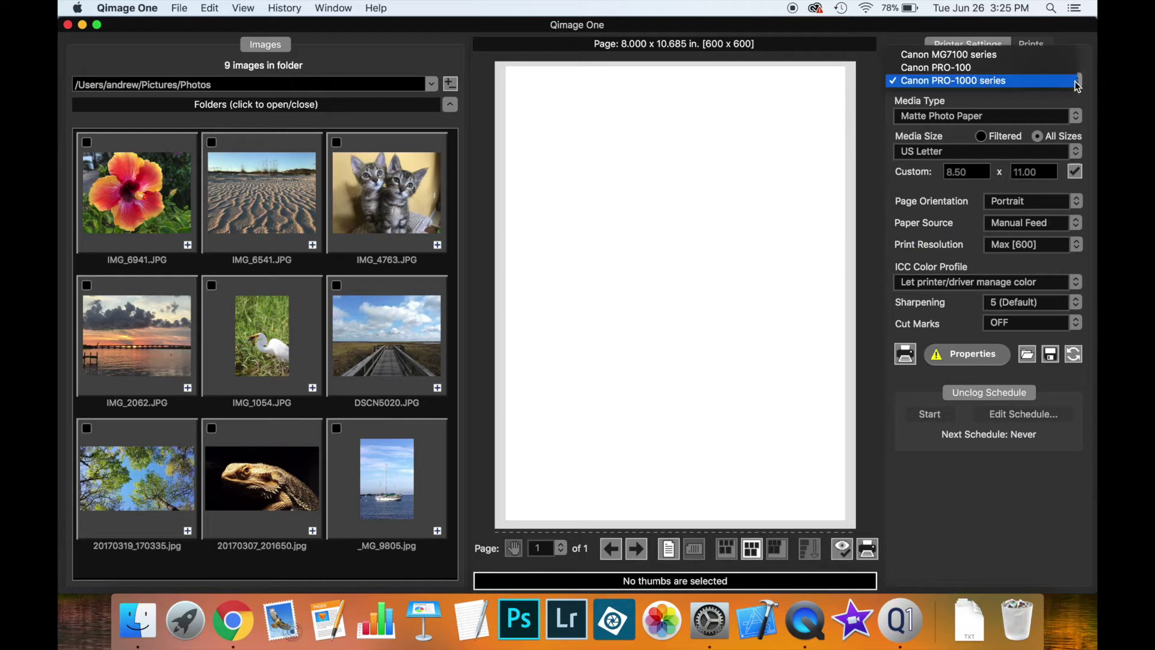
pyautogui.click(1042, 81)
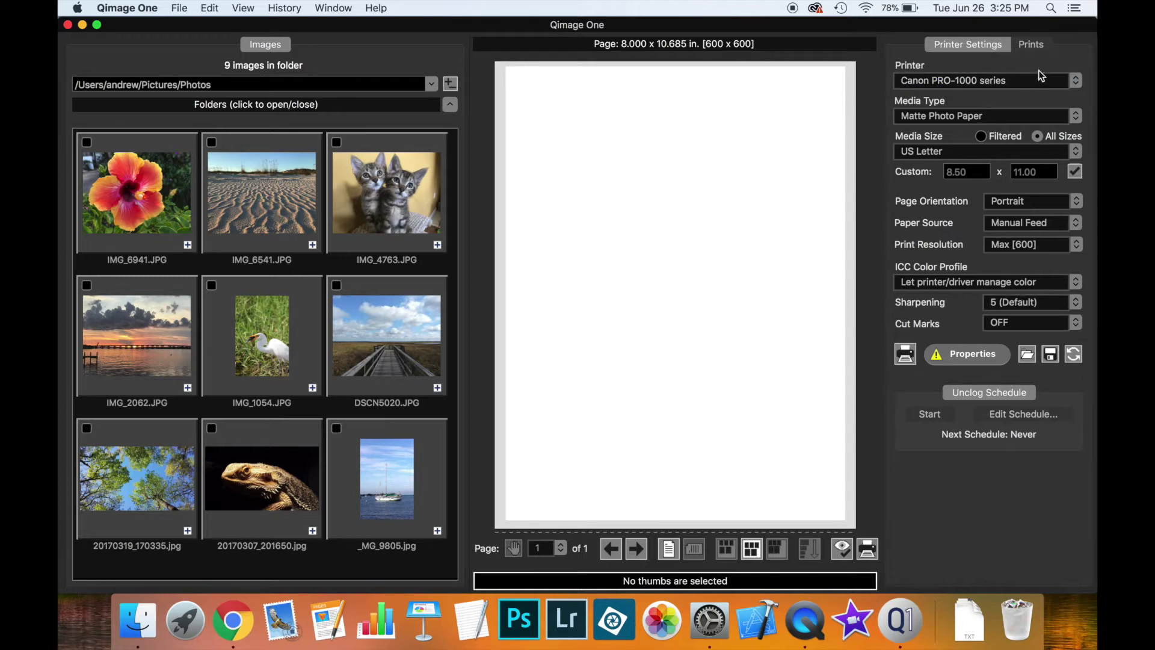
pyautogui.click(1075, 117)
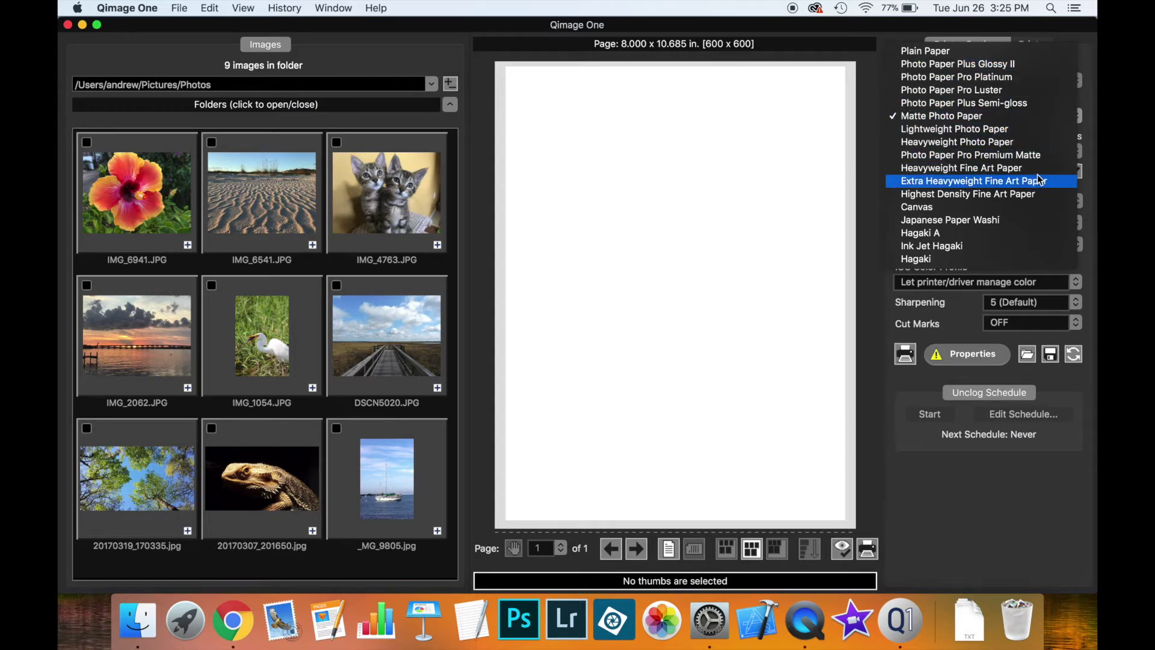
pyautogui.click(1089, 64)
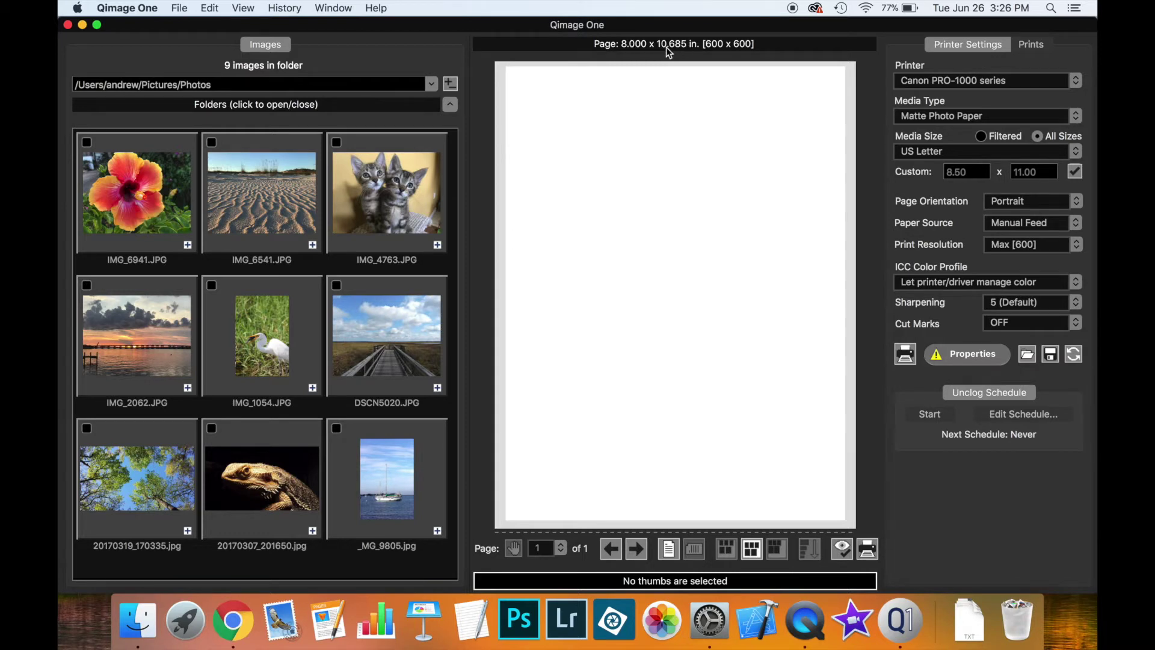
# Choose US Letter Borderless media size and switch the size list to Filtered
pyautogui.click(1075, 151)
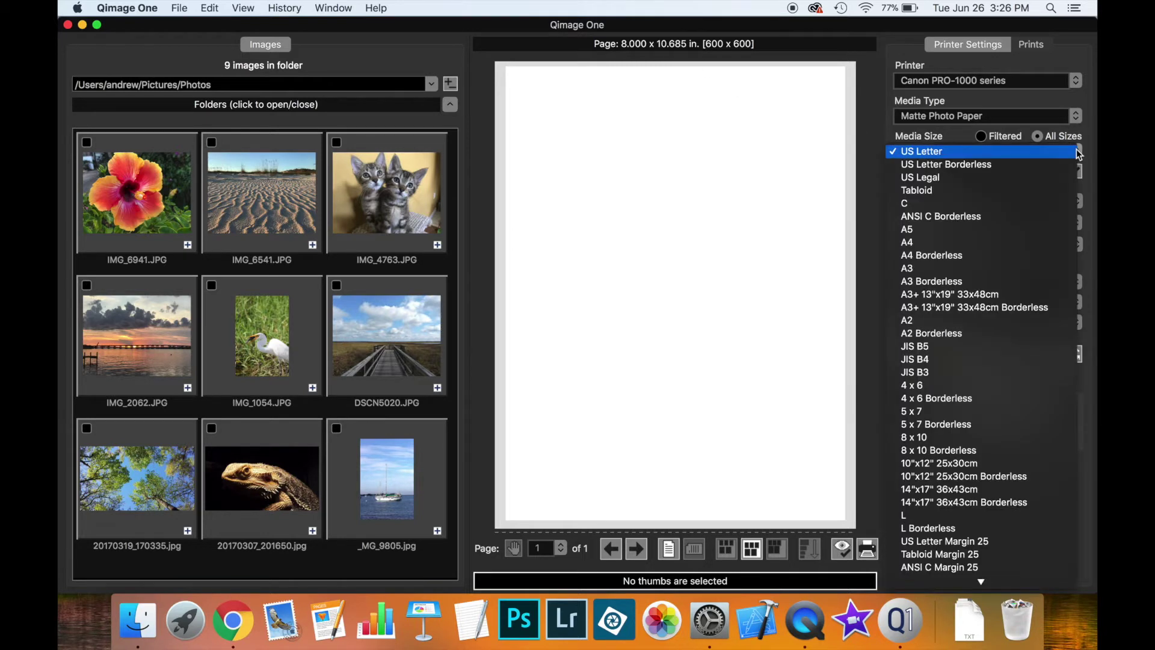
pyautogui.click(1066, 166)
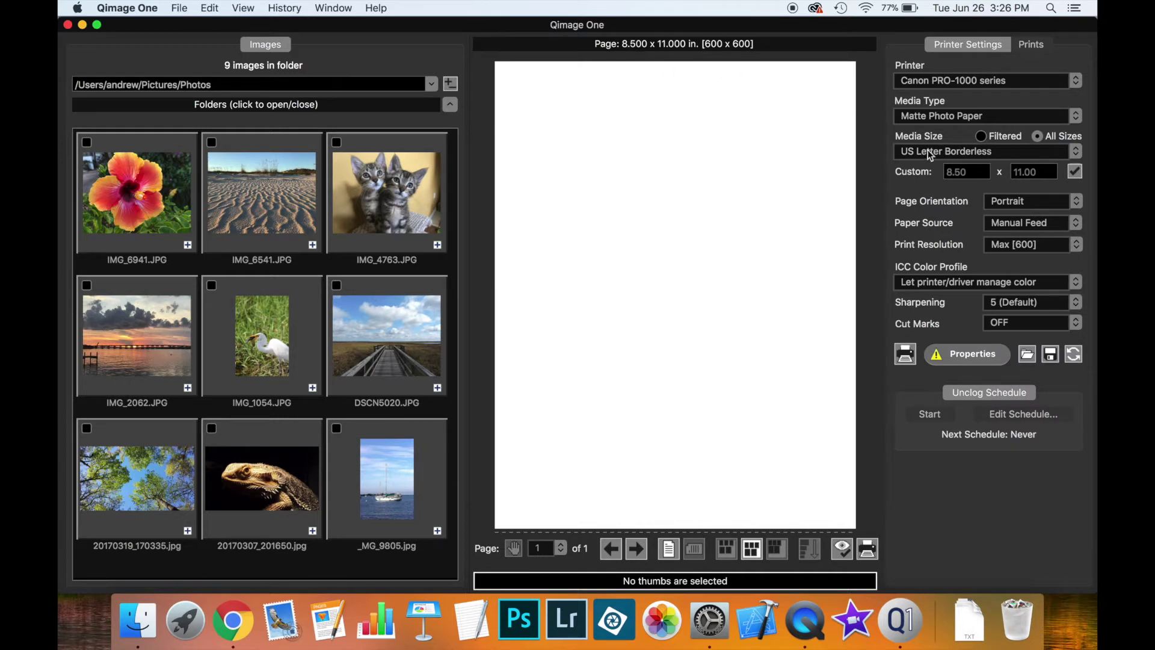
pyautogui.click(1041, 151)
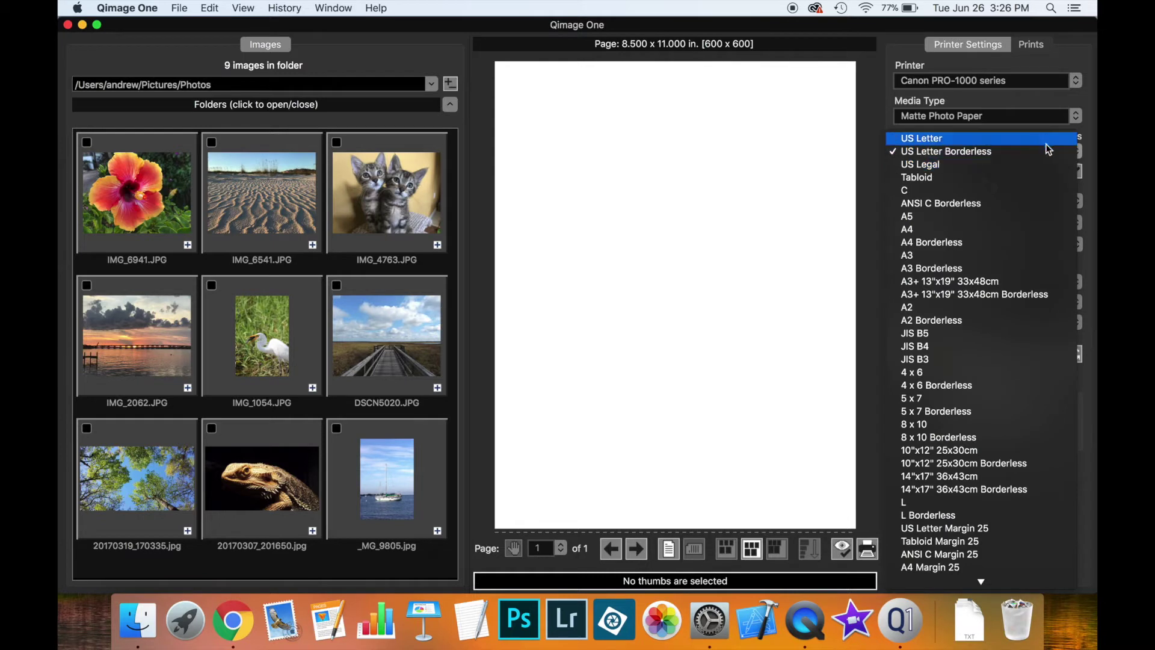
pyautogui.click(1048, 148)
pyautogui.click(990, 137)
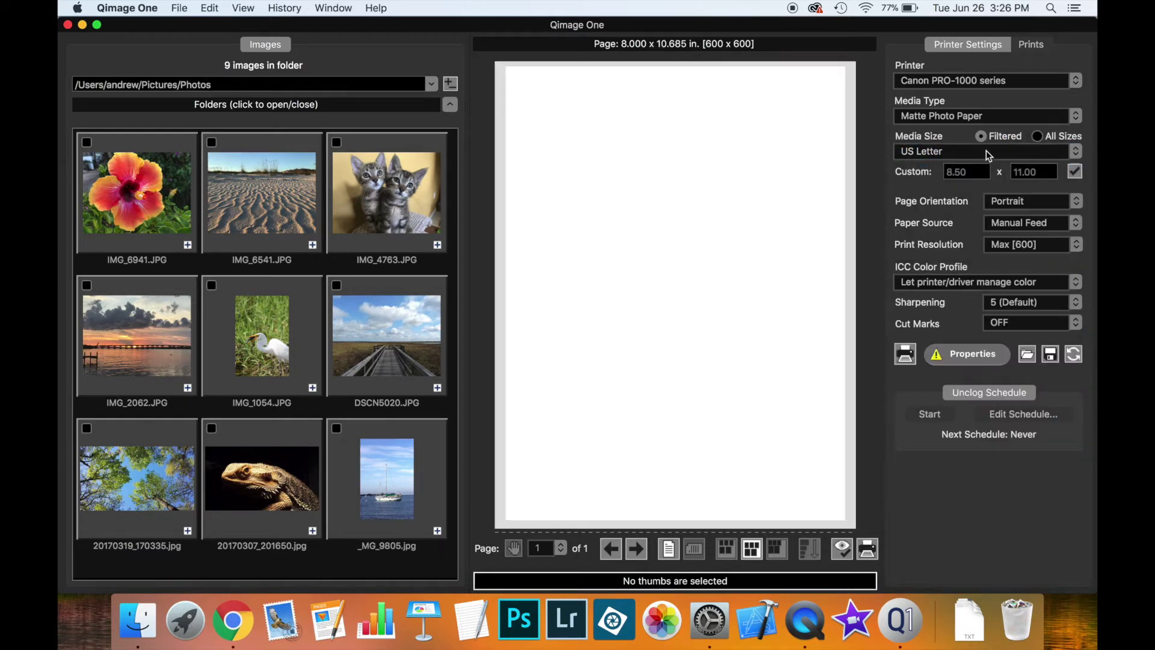
pyautogui.click(987, 151)
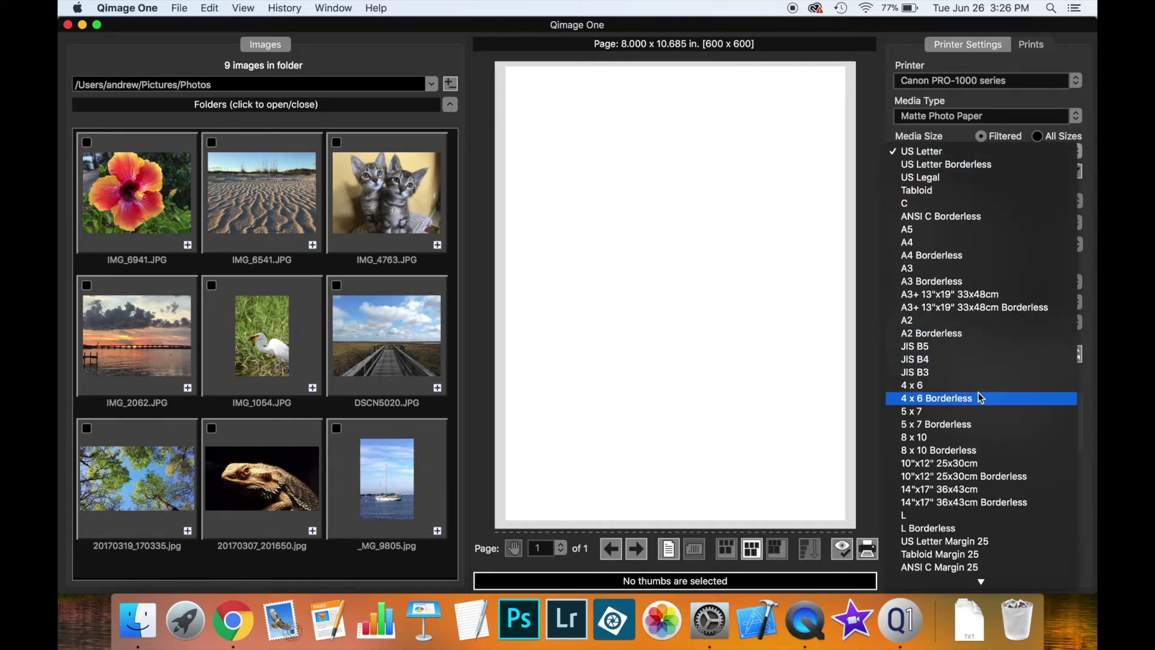
pyautogui.scroll(-3, 979, 392)
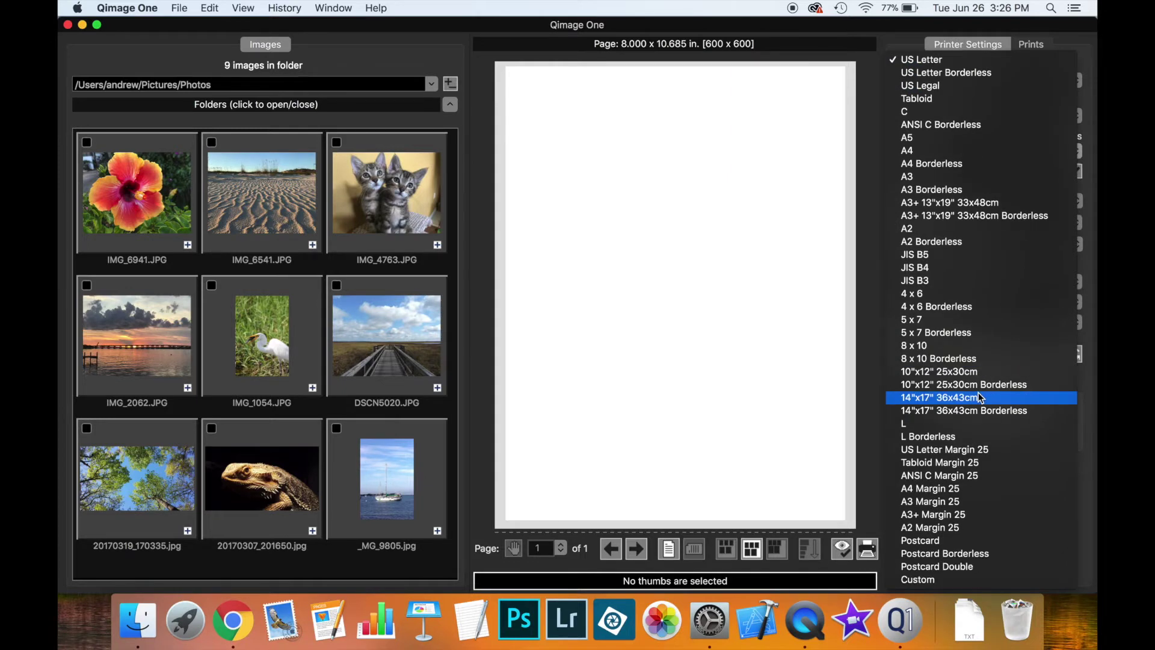
pyautogui.click(1079, 107)
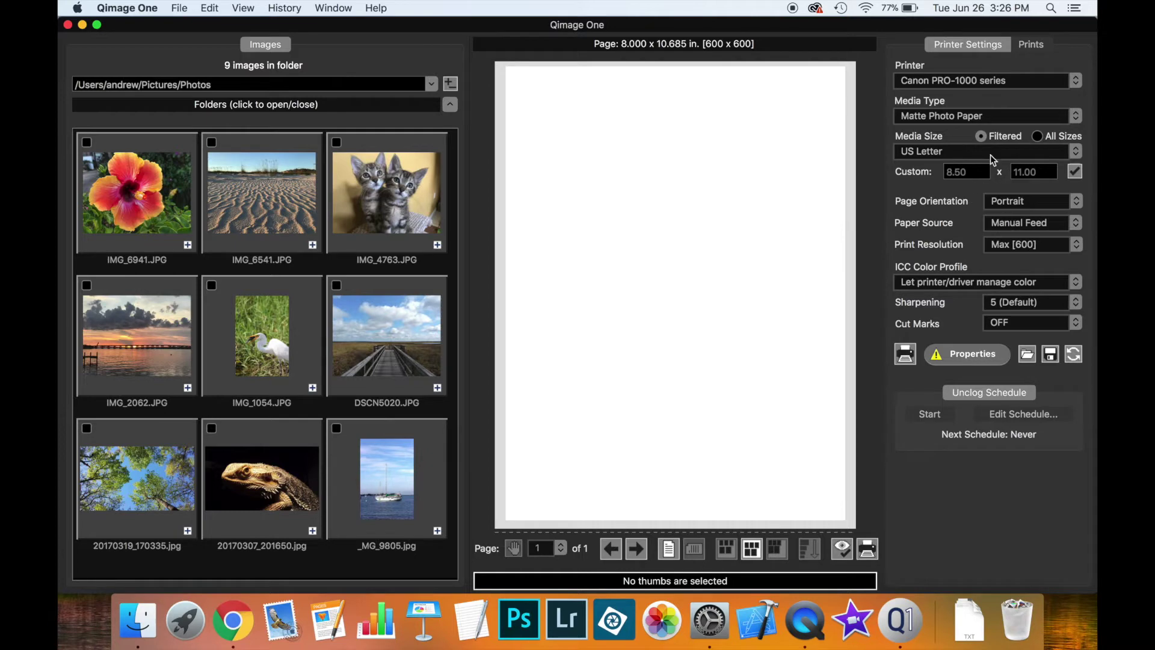
# Try a custom 12 x 12 in media size
pyautogui.click(1077, 154)
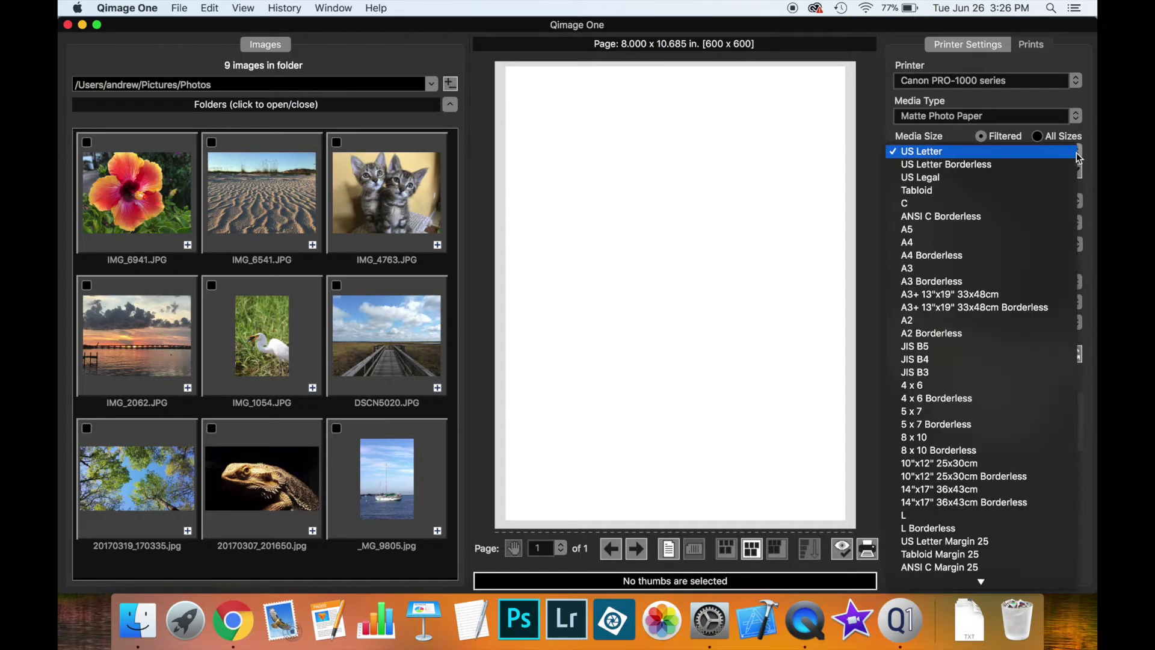
pyautogui.scroll(-3, 992, 481)
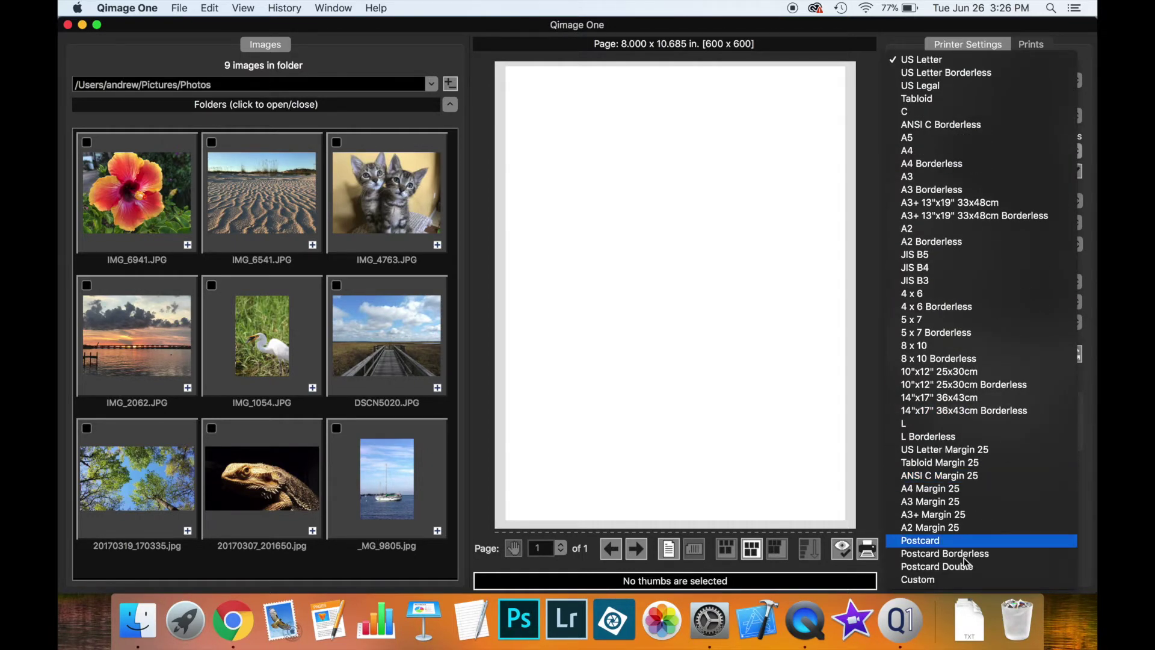
pyautogui.click(959, 577)
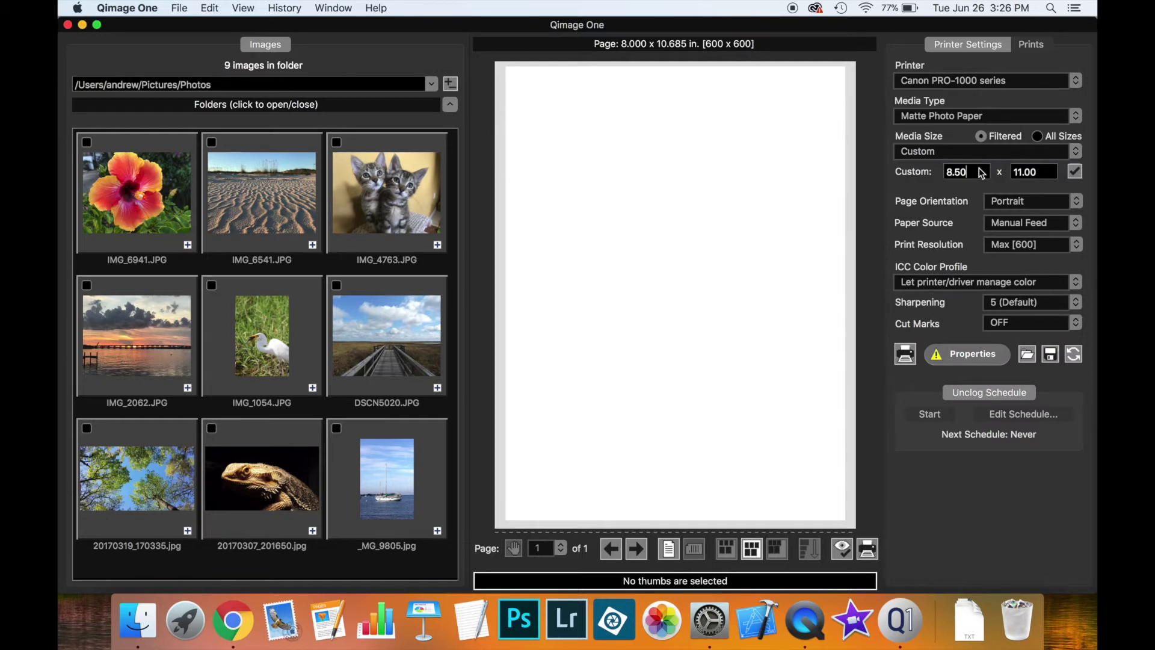
pyautogui.moveTo(971, 172); pyautogui.dragTo(934, 167)
pyautogui.write('12')
pyautogui.press('Tab')
pyautogui.write('12')
pyautogui.click(1076, 173)
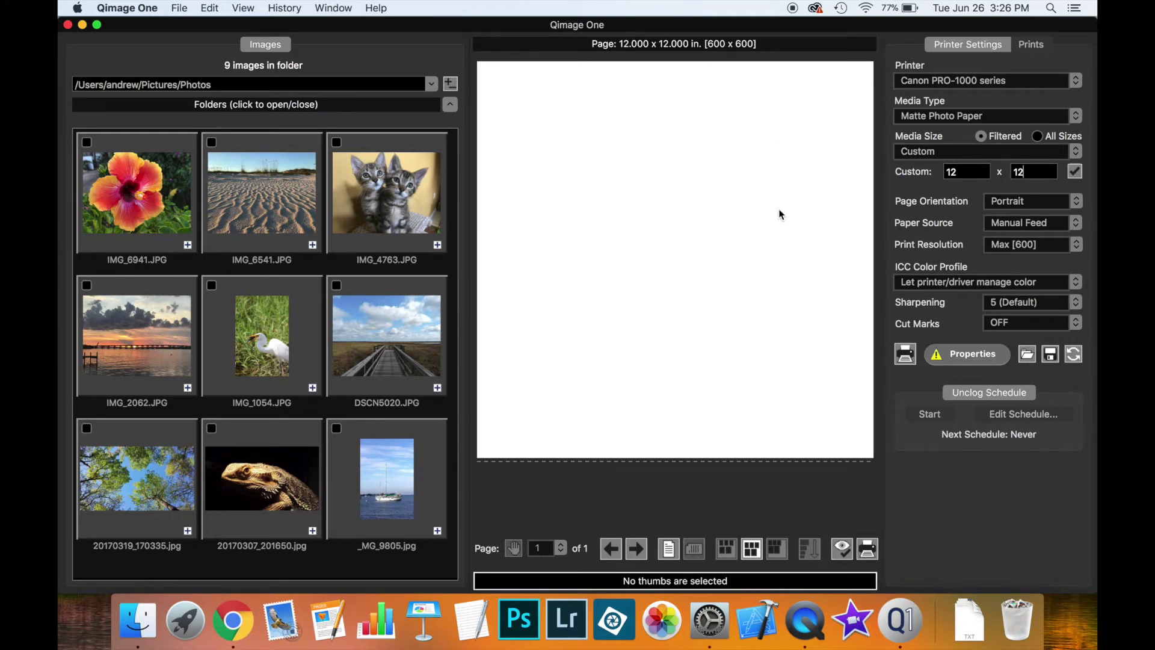
# Reselect US Letter Borderless as the media size
pyautogui.click(1030, 155)
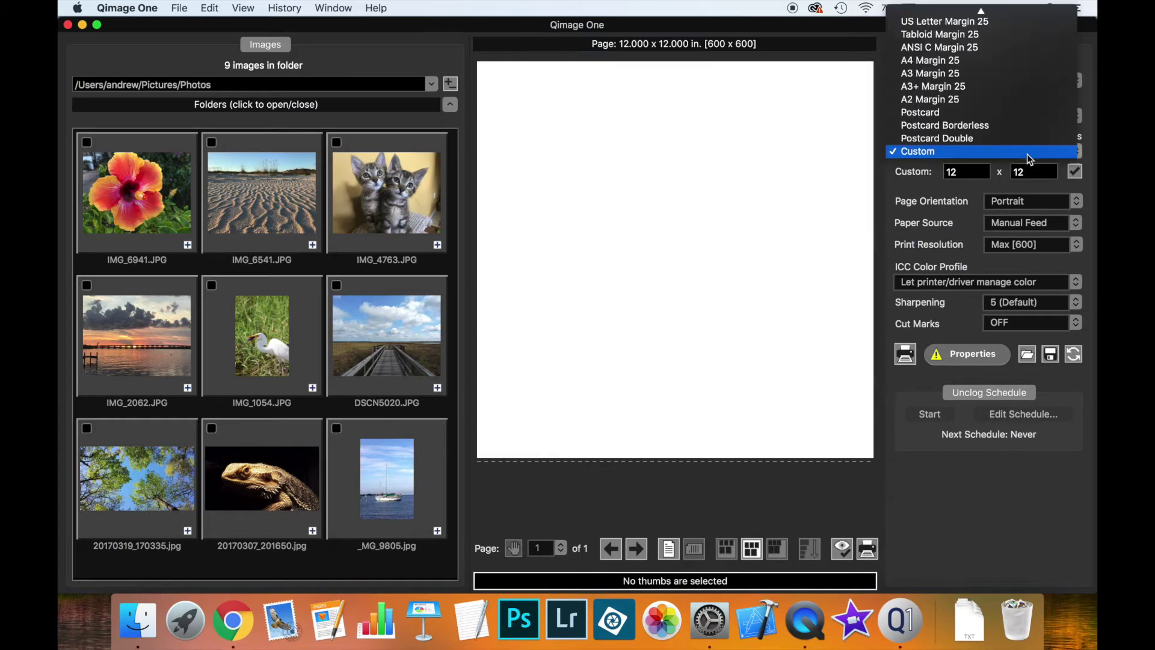
pyautogui.scroll(5, 1034, 27)
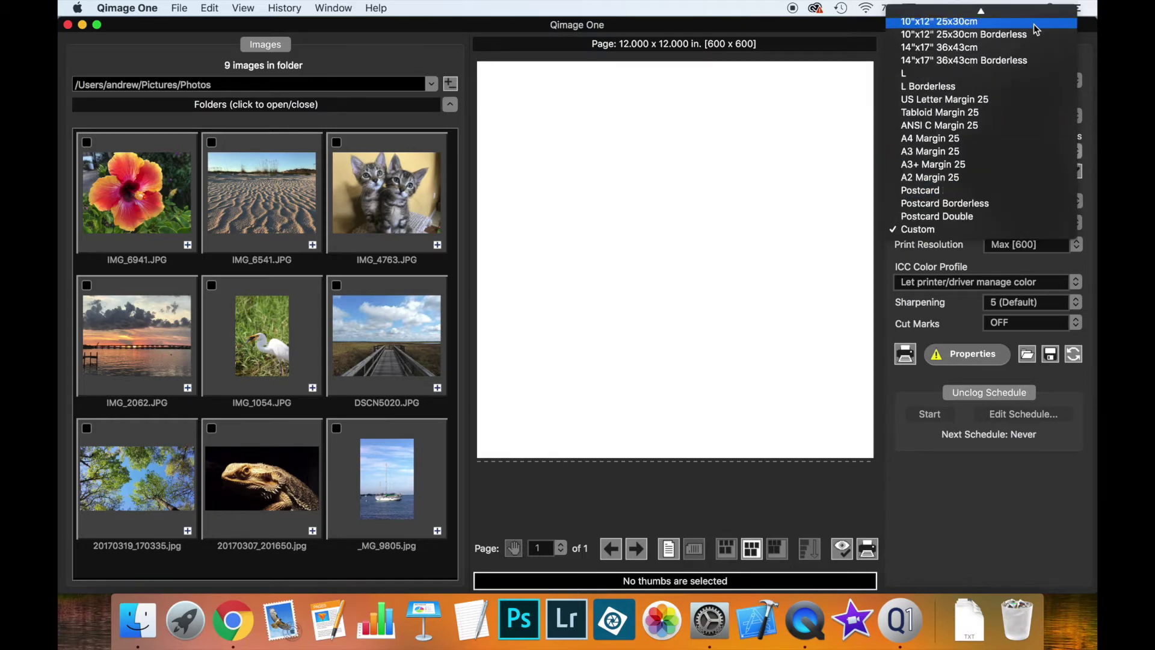
pyautogui.scroll(5, 990, 194)
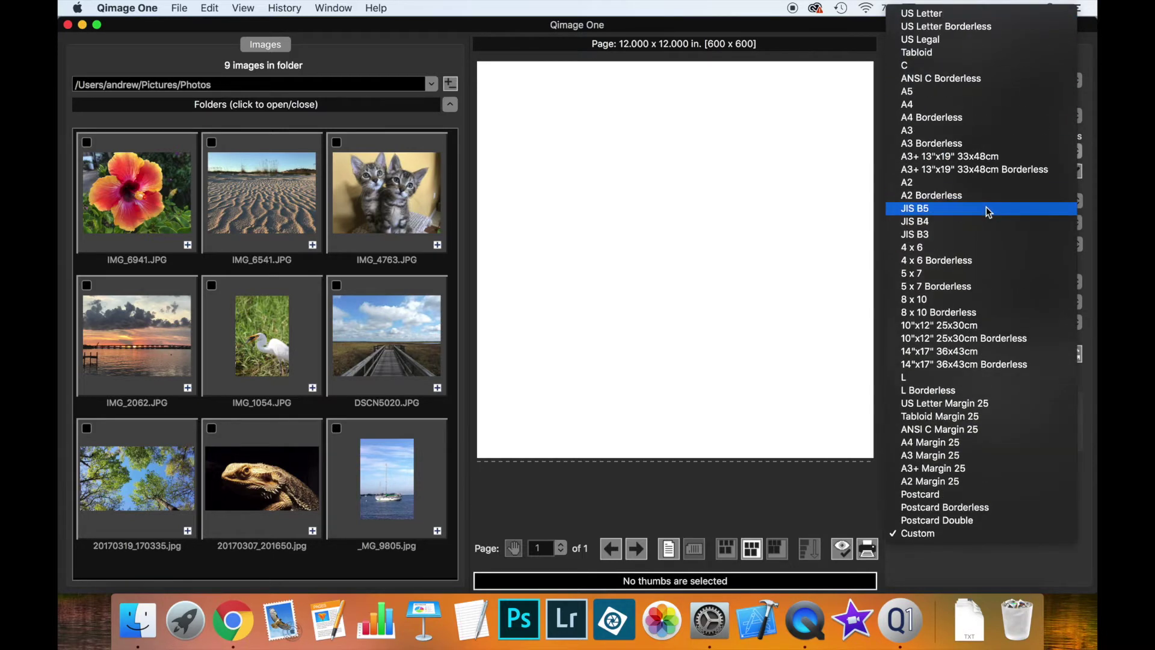
pyautogui.click(991, 23)
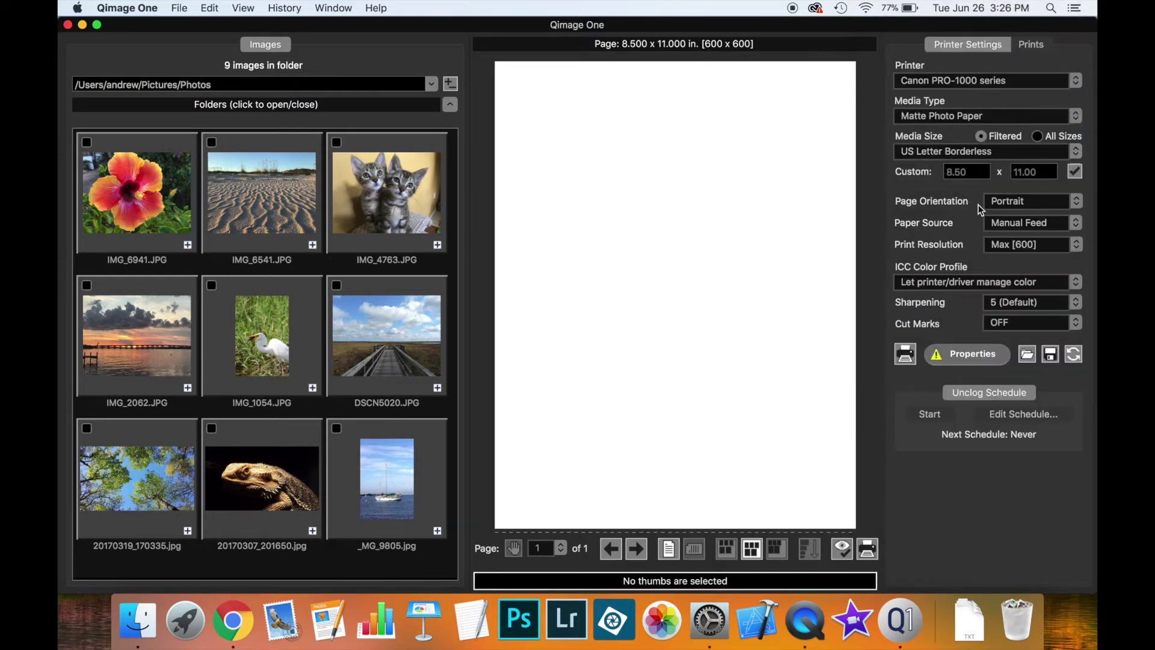
# Try landscape page orientation, then return the page to portrait
pyautogui.click(1031, 202)
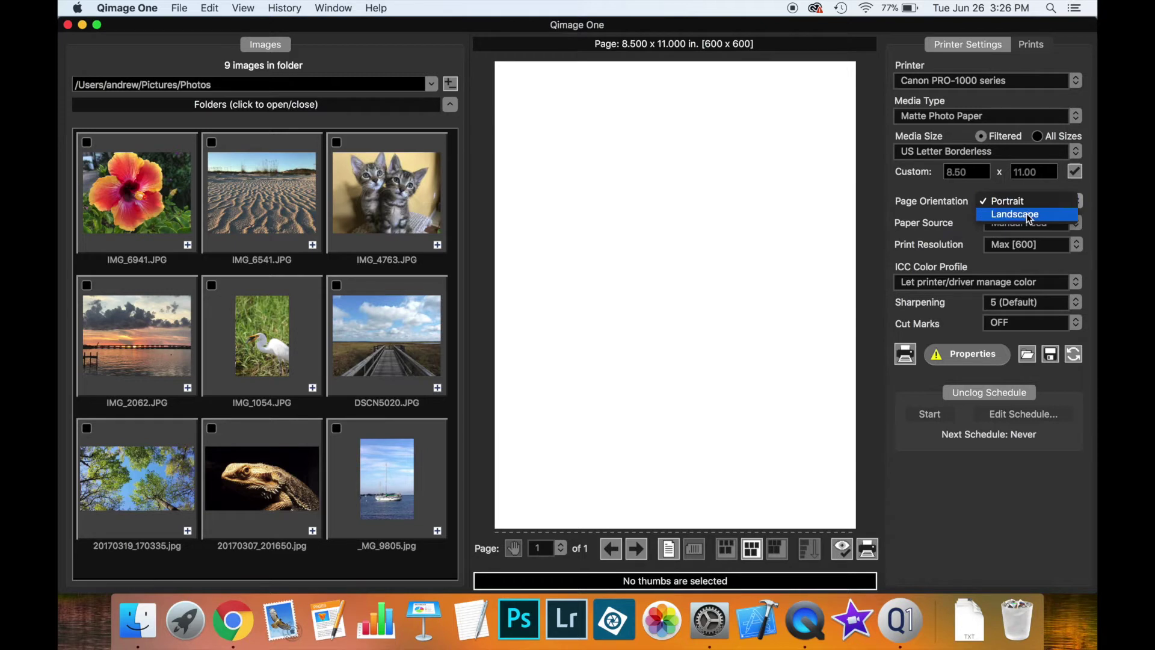
pyautogui.click(1026, 213)
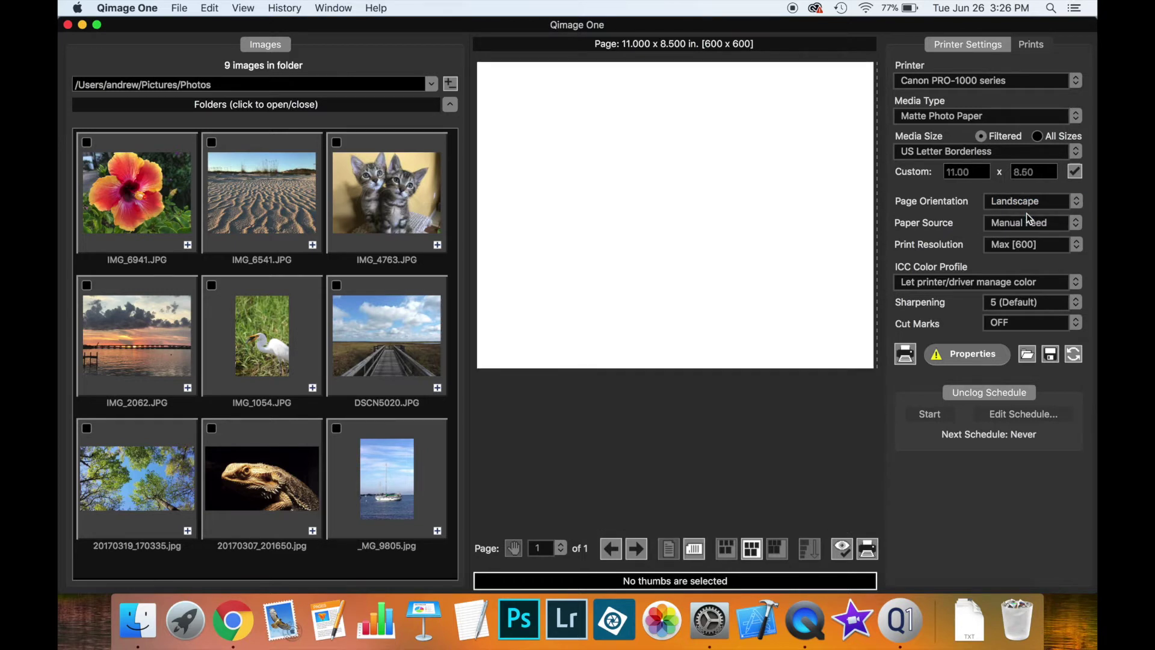
pyautogui.click(669, 549)
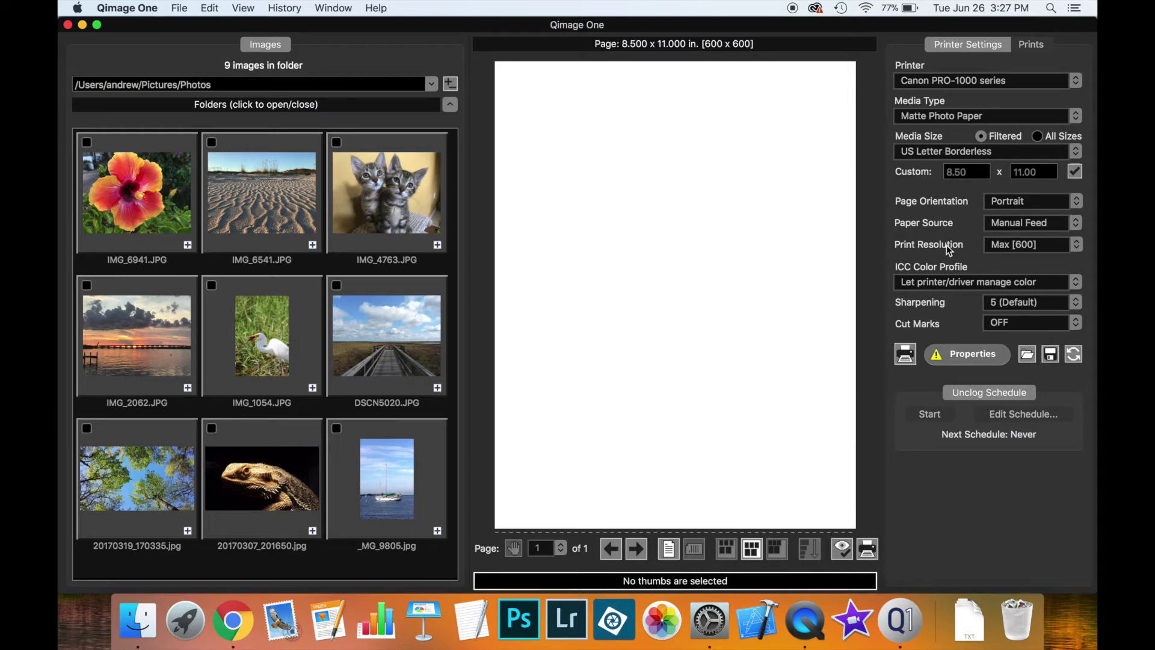
# Set paper source to Rear Tray and keep Max [600] print resolution
pyautogui.click(1020, 223)
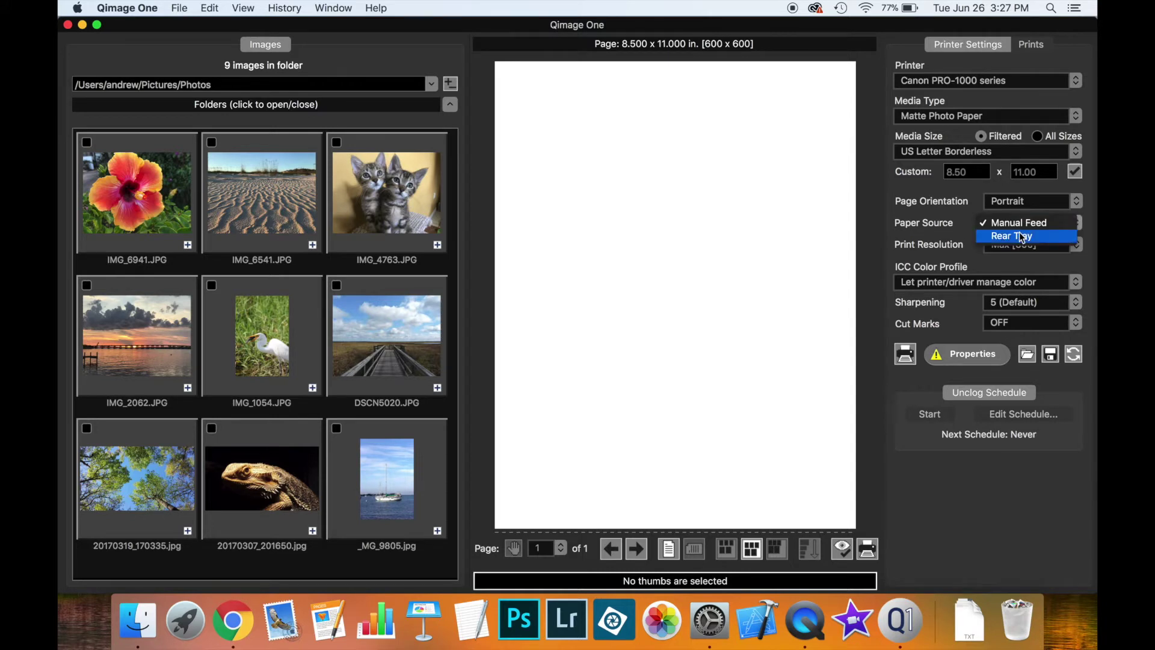
pyautogui.click(1022, 237)
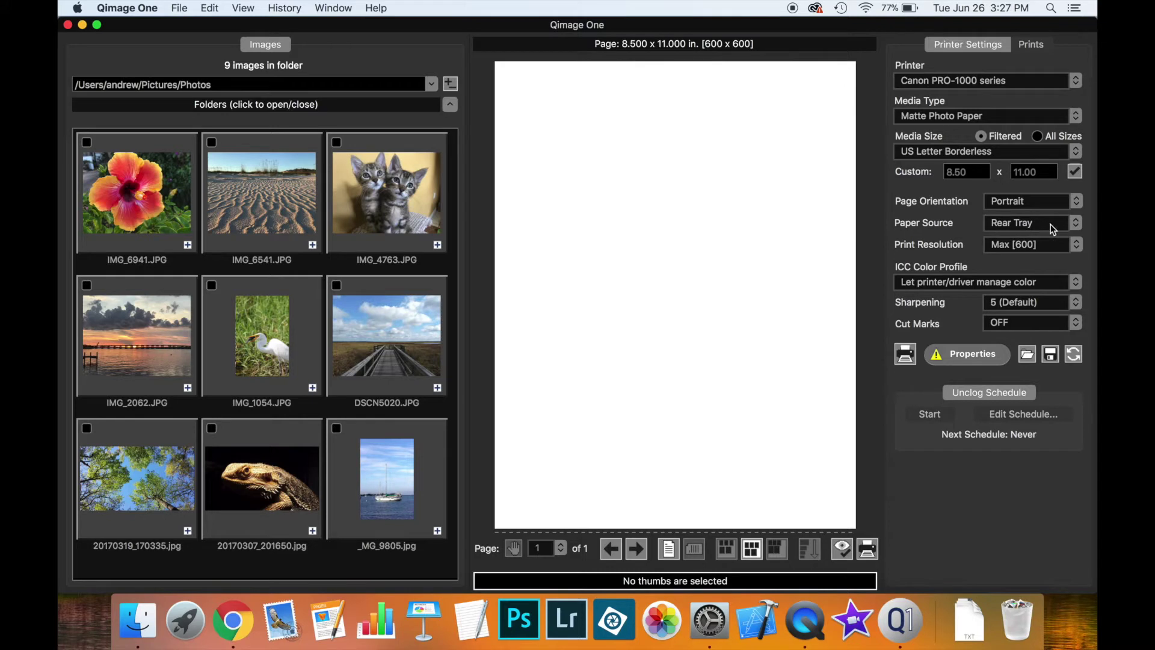
pyautogui.click(1077, 250)
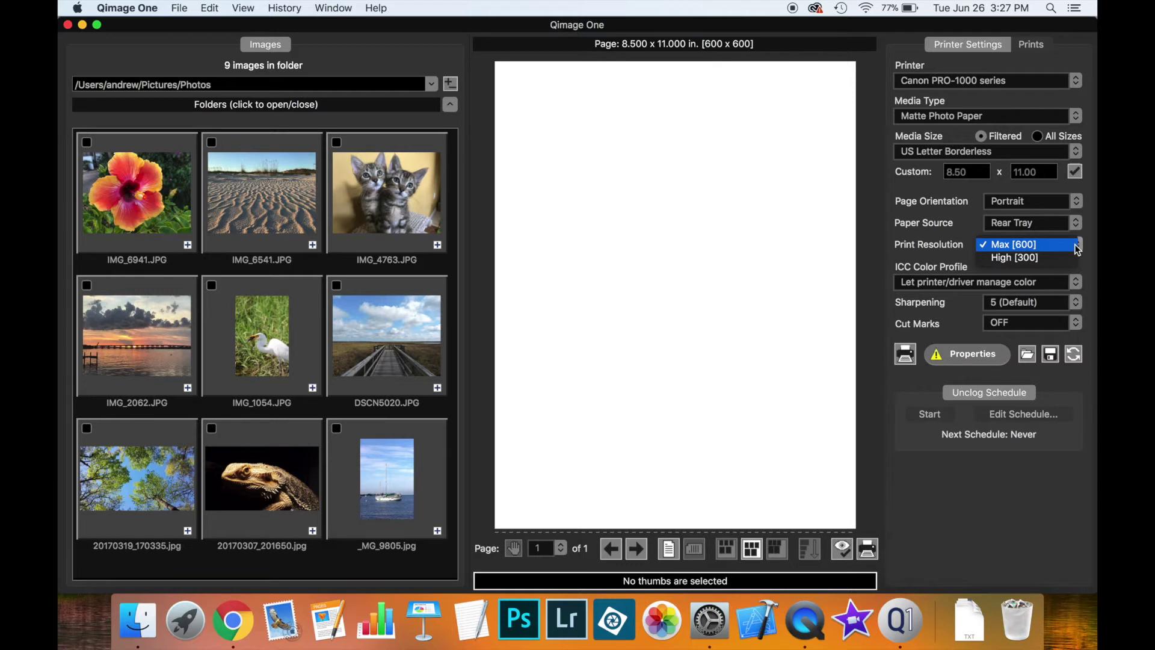
pyautogui.click(1077, 246)
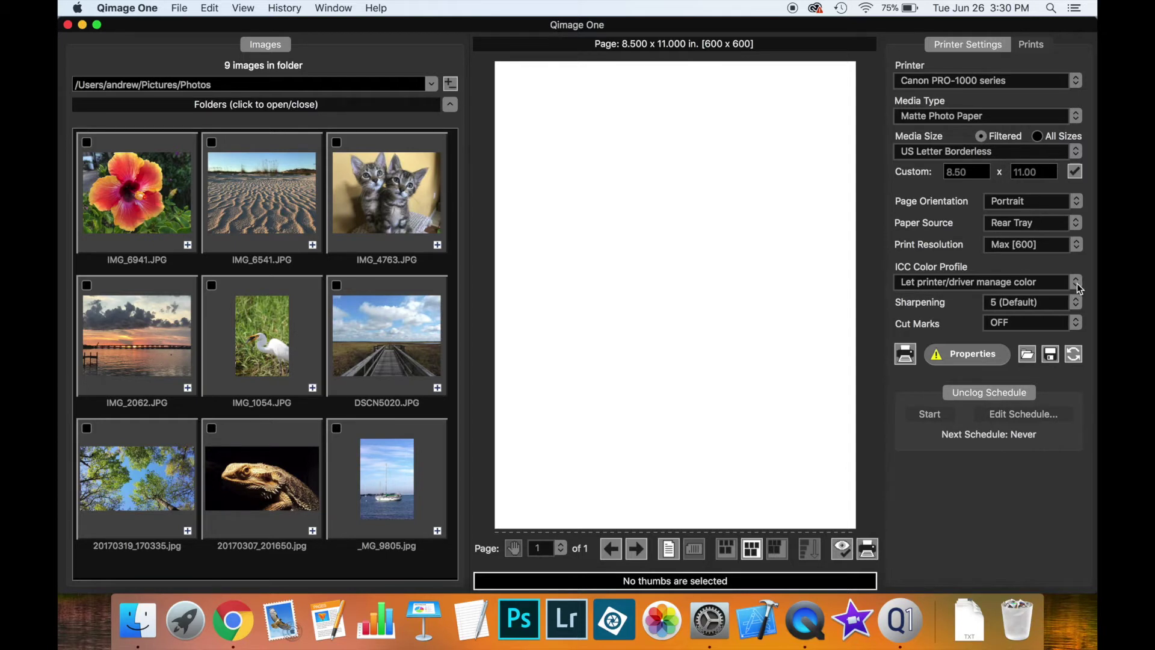
pyautogui.click(1077, 283)
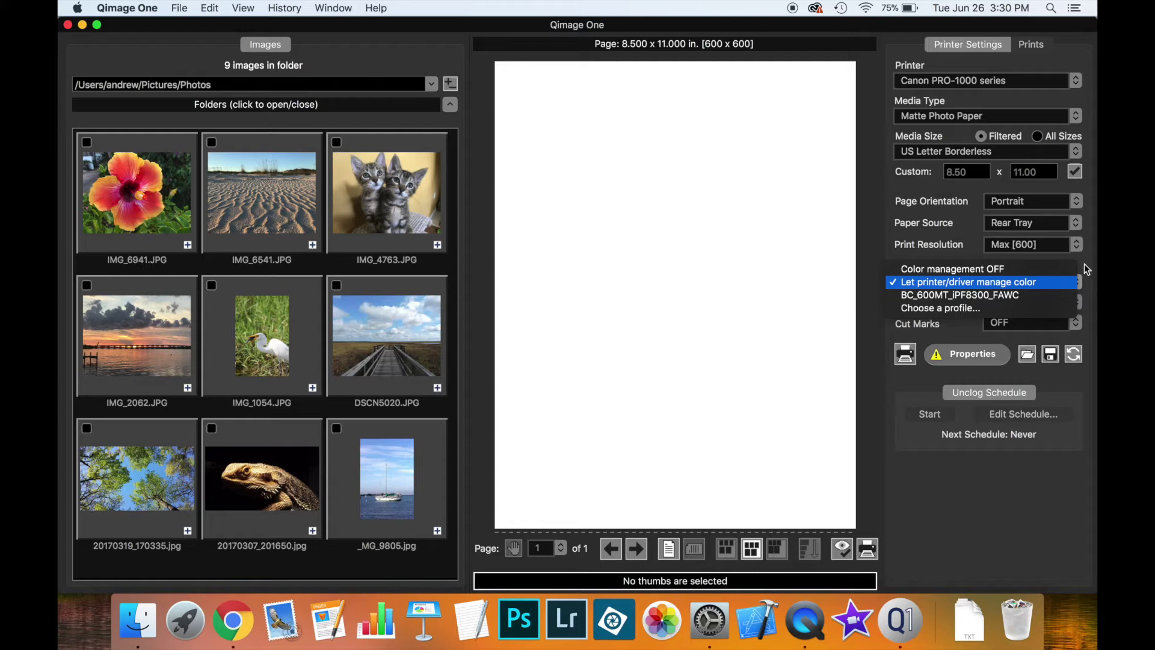
pyautogui.press('Return')
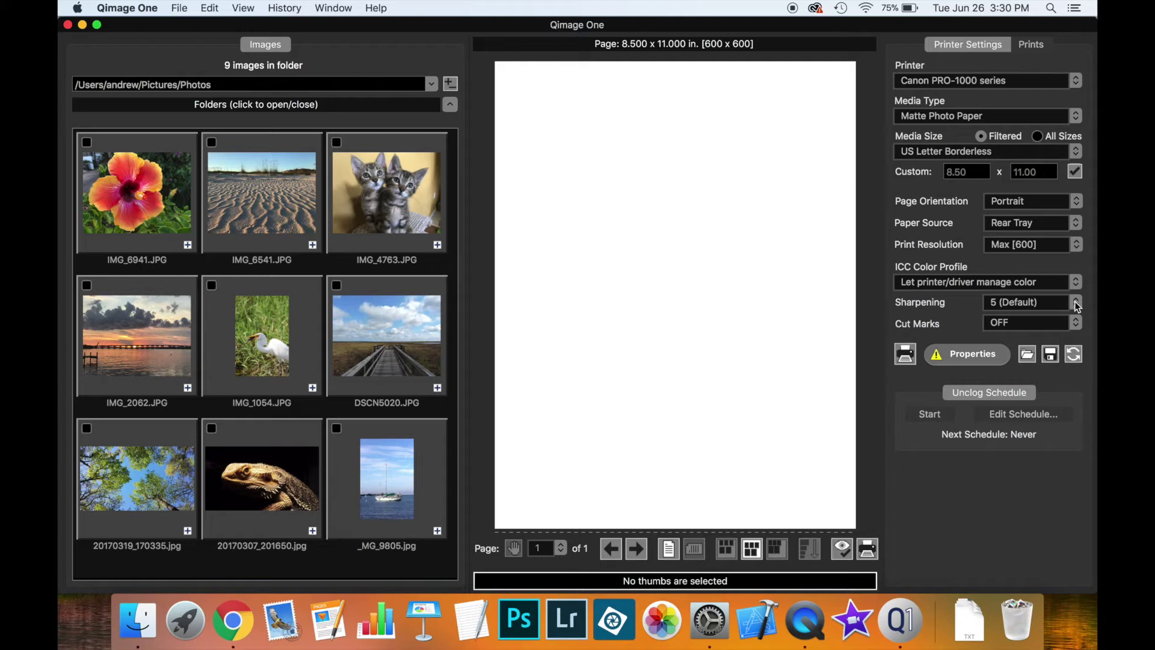
pyautogui.click(1076, 302)
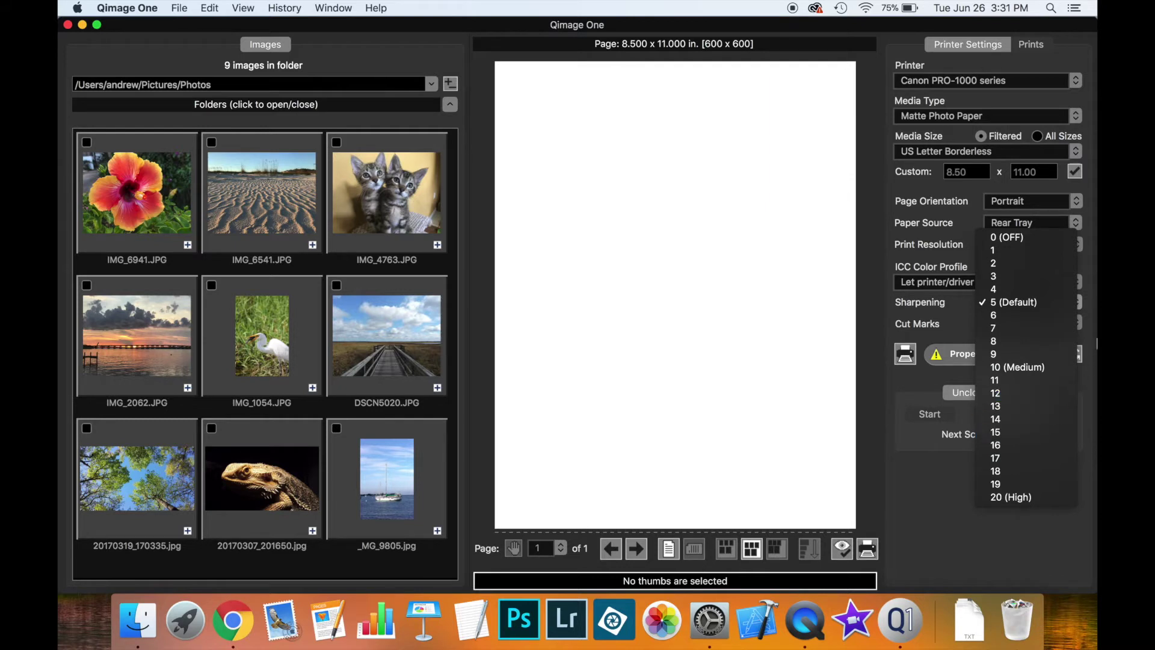
pyautogui.click(1094, 328)
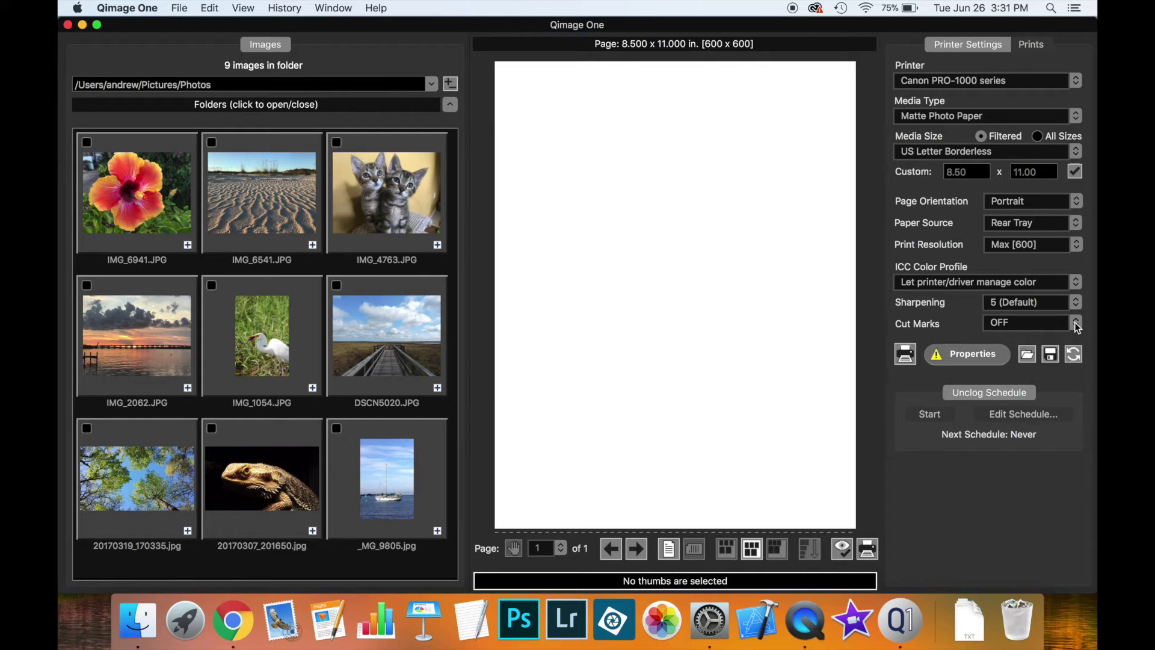
# Add the kitten photo IMG_4763.JPG to the page from the Prints tab
pyautogui.click(405, 206)
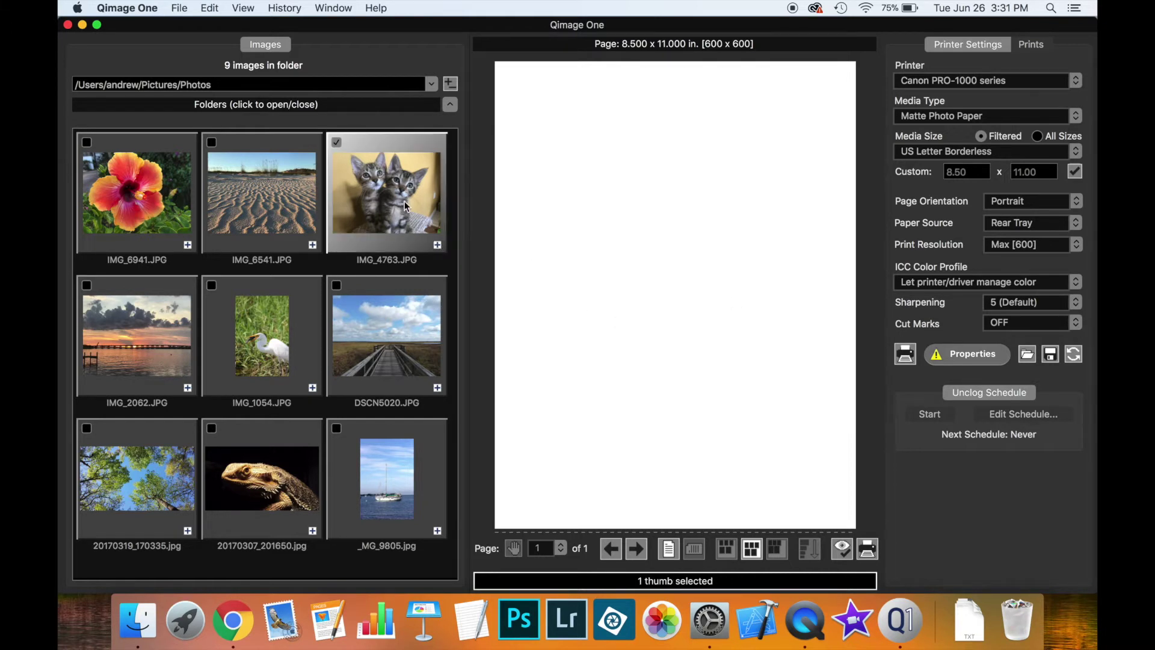
pyautogui.click(1035, 49)
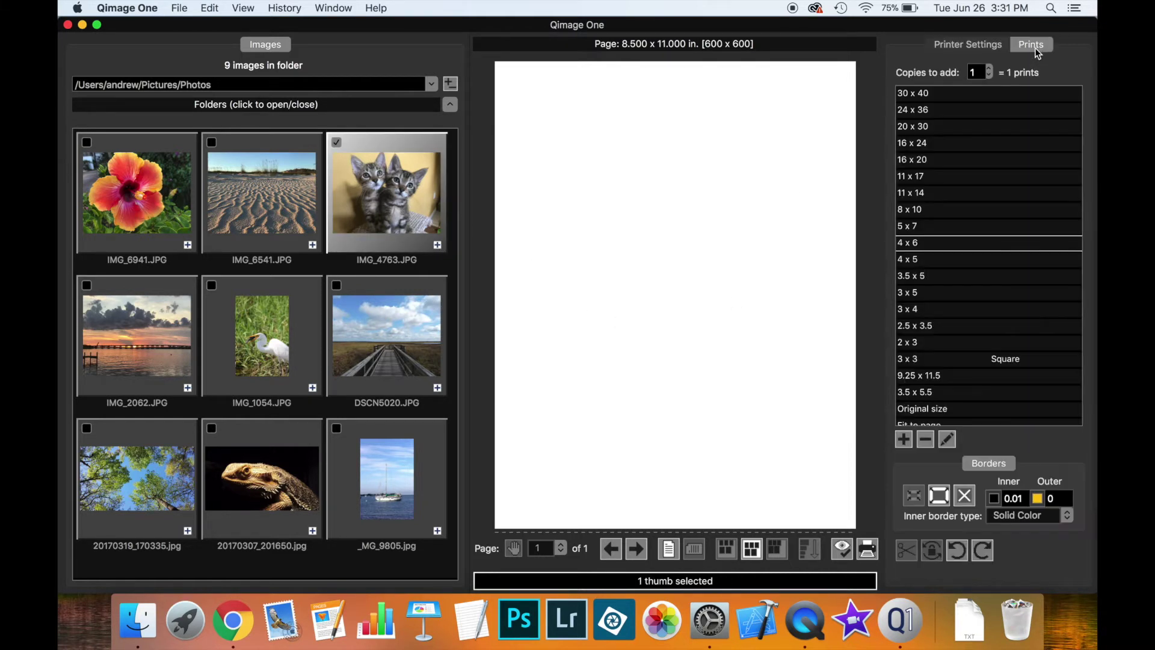
pyautogui.click(922, 227)
pyautogui.click(985, 45)
# Set the kitten print's cut marks to page-spanning Guide lines instead of crop marks
pyautogui.click(782, 323)
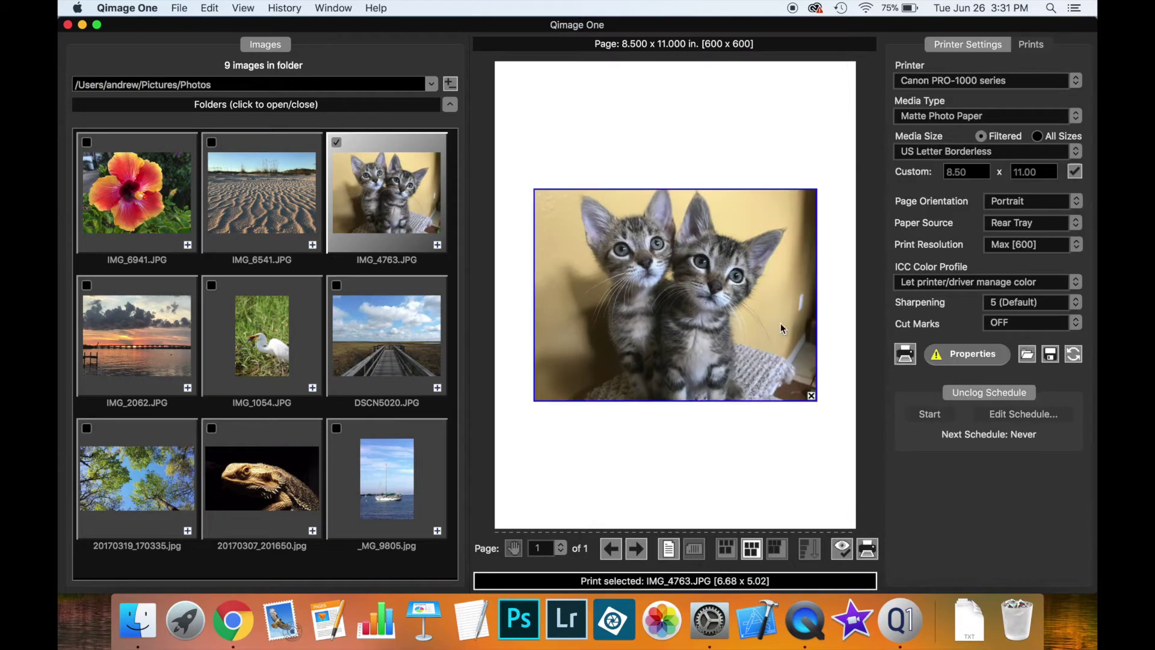
pyautogui.click(1072, 328)
pyautogui.click(1062, 336)
pyautogui.click(1077, 323)
pyautogui.click(1070, 337)
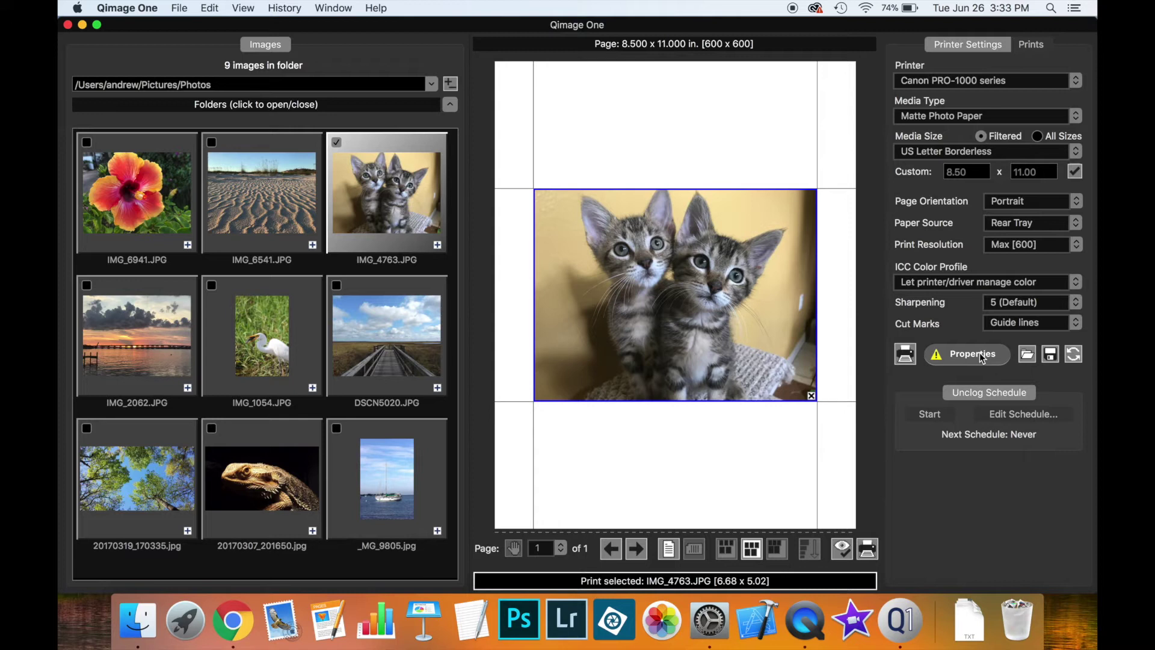
pyautogui.click(979, 353)
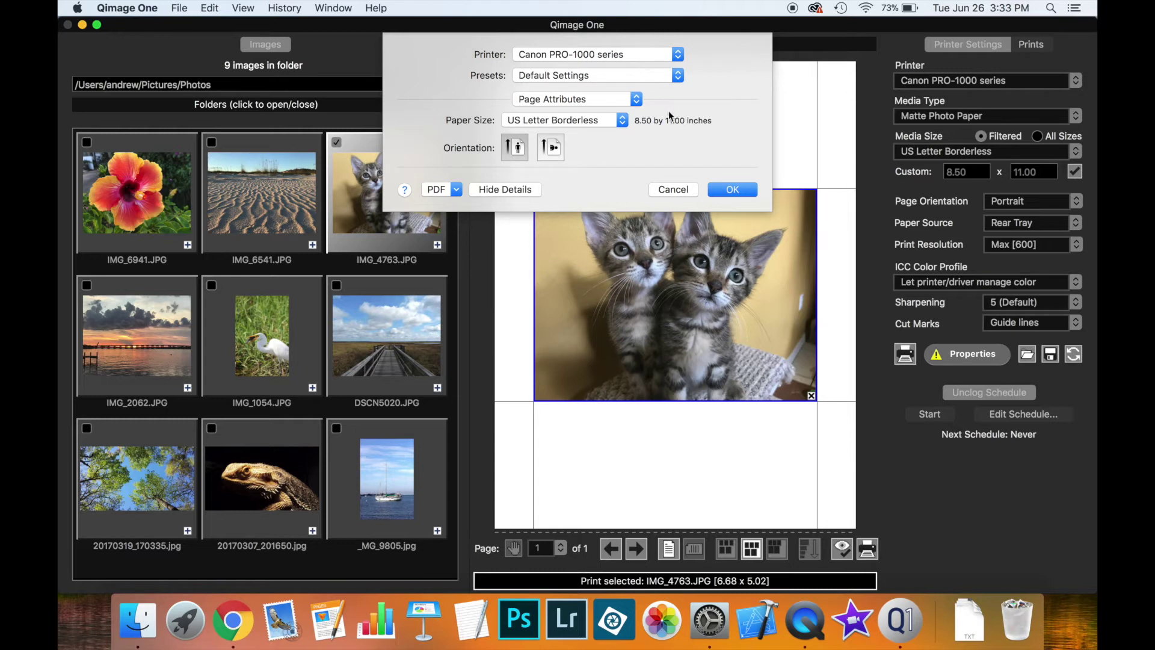
# In the driver's Quality & Media pane, set Print Quality to Highest and confirm
pyautogui.click(637, 100)
pyautogui.click(612, 171)
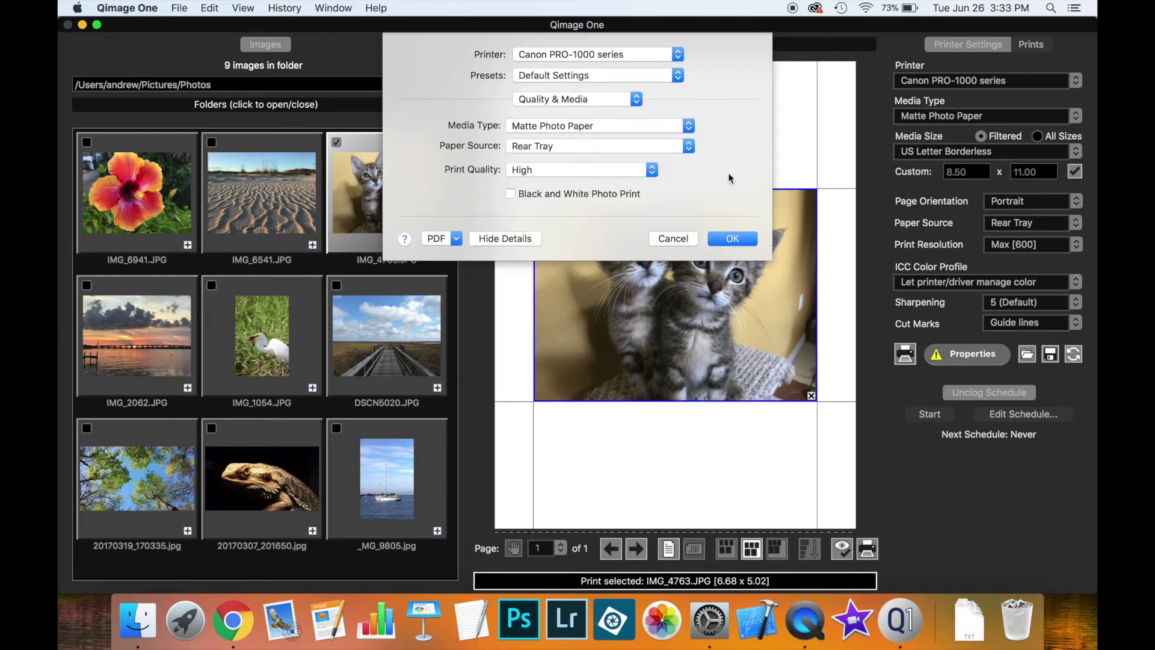
pyautogui.click(651, 172)
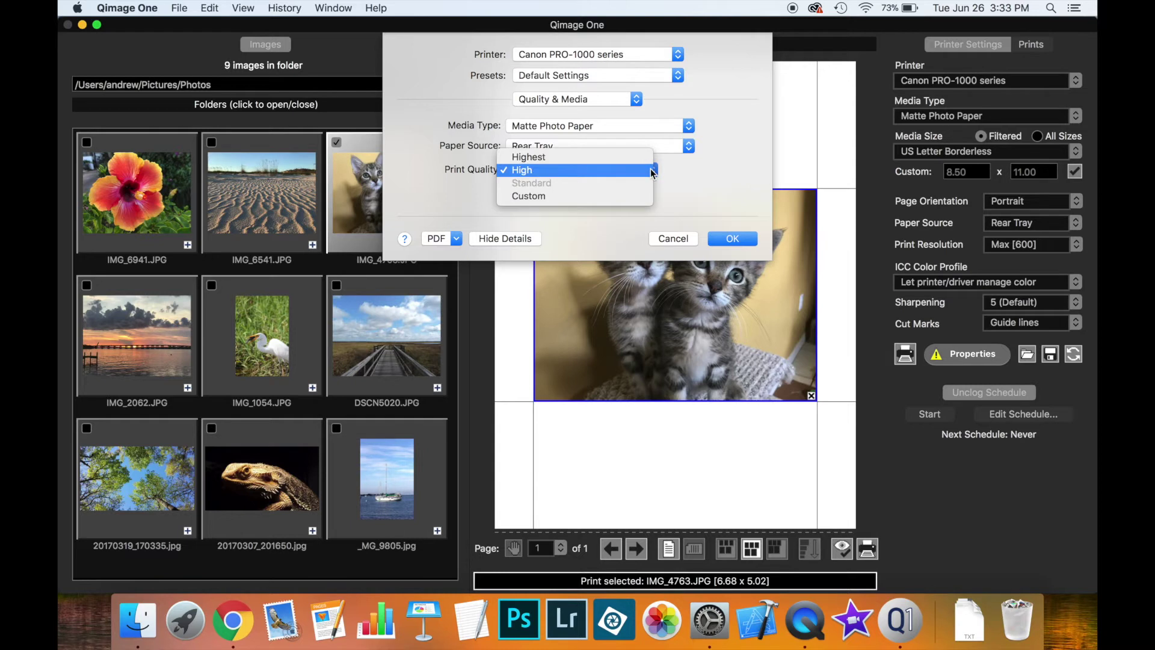
pyautogui.click(625, 160)
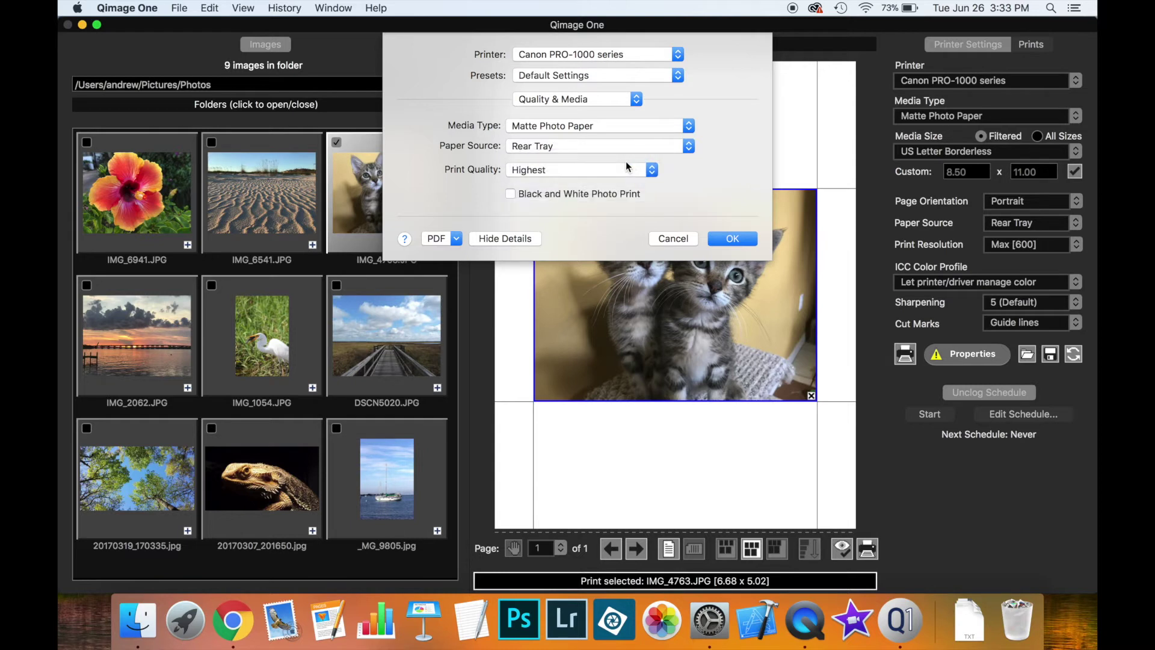
pyautogui.click(738, 239)
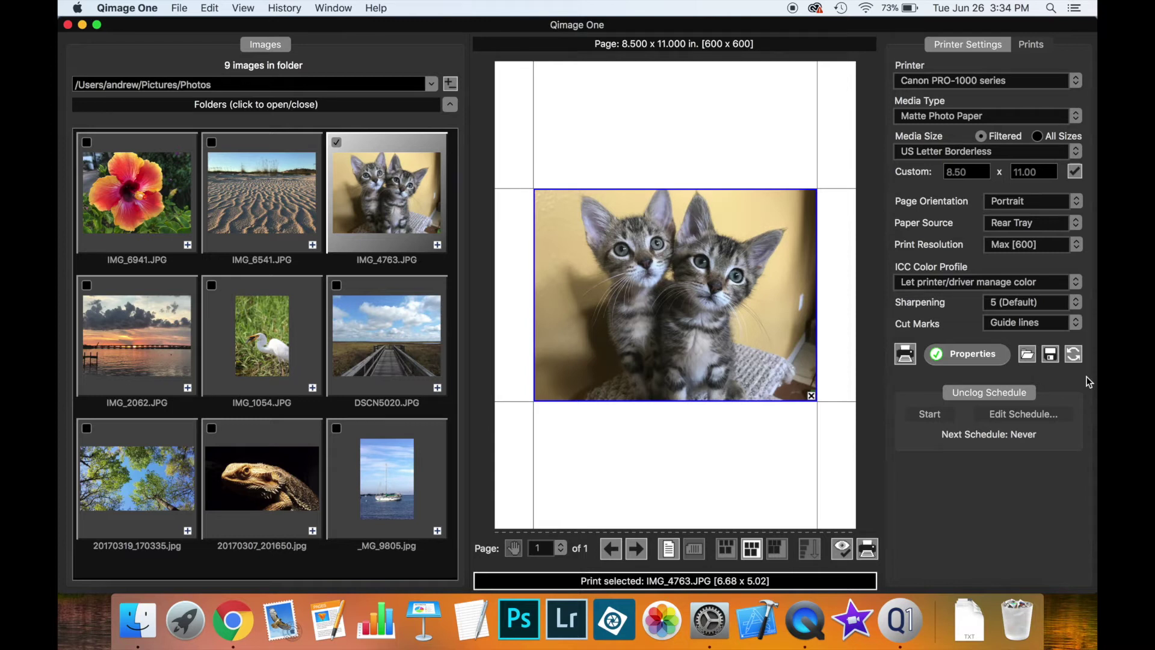
# Lower the print resolution to High [300] and switch media type to Lightweight Photo Paper
pyautogui.click(1074, 245)
pyautogui.click(1071, 257)
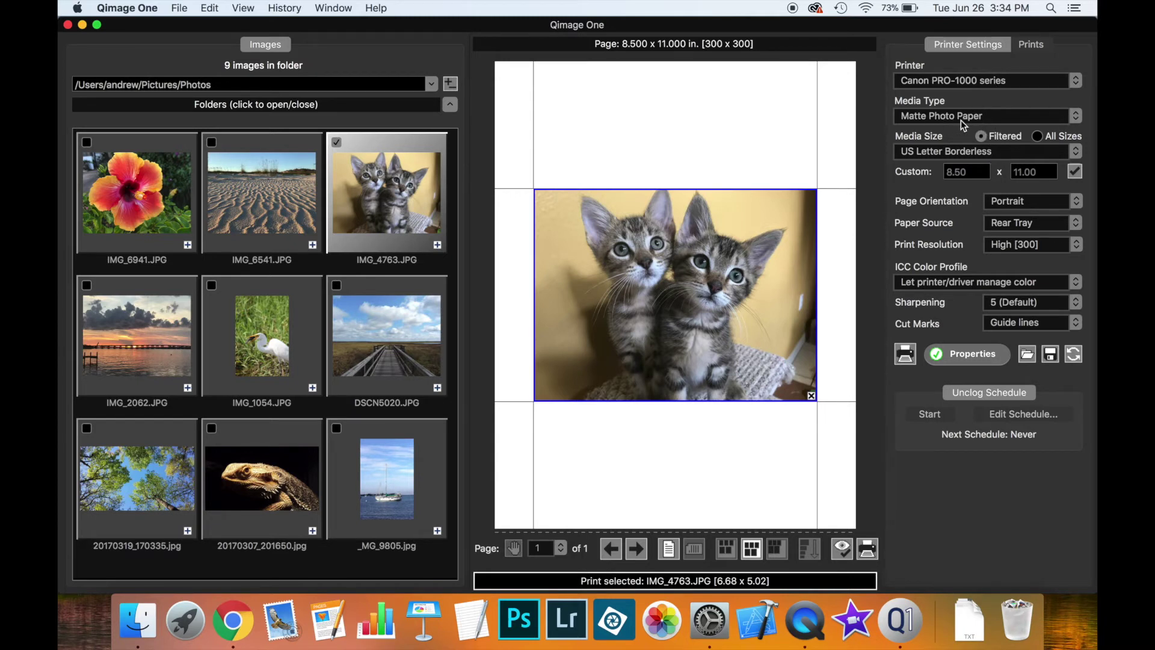
pyautogui.click(995, 118)
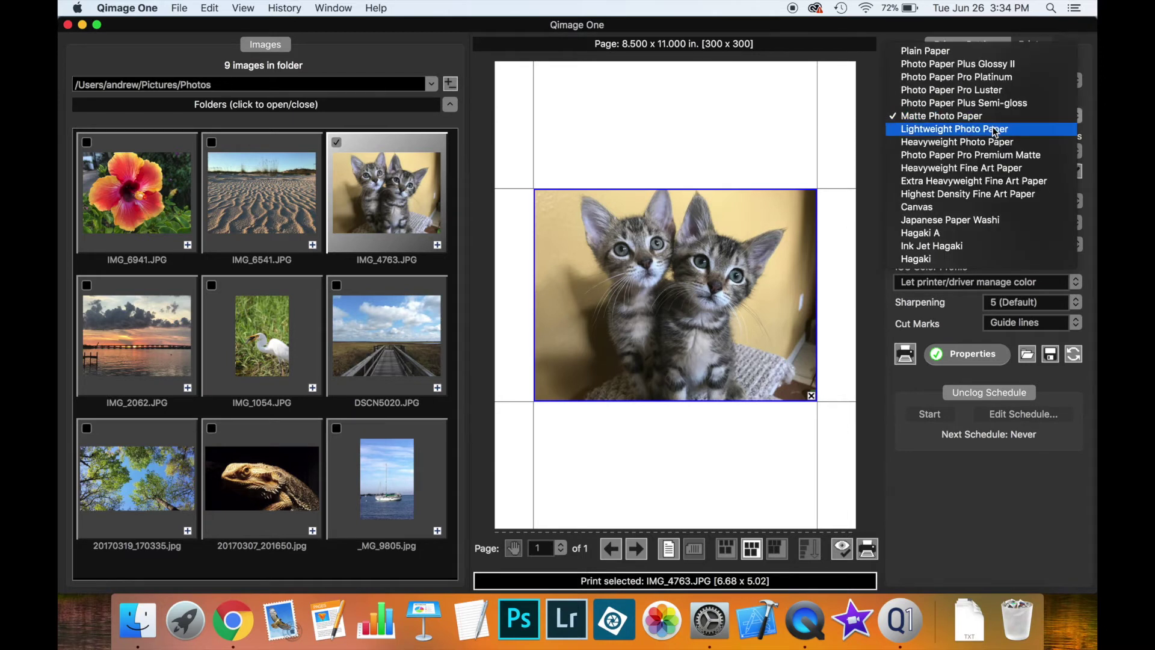
pyautogui.click(993, 129)
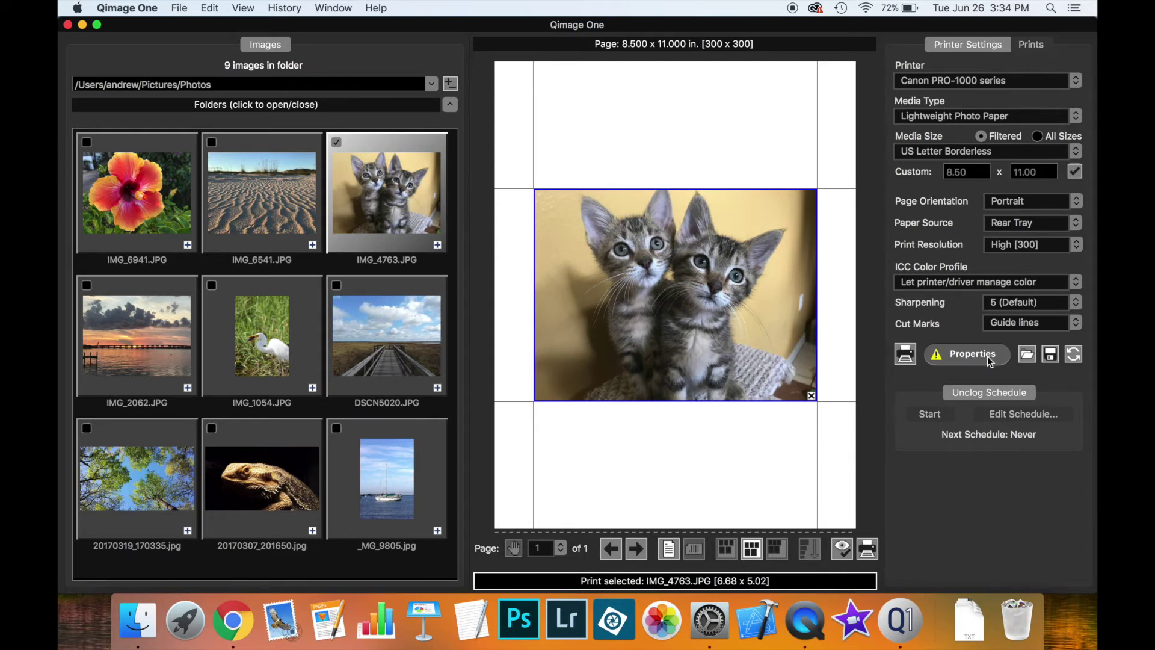
# Return the media type to Matte Photo Paper and bring up the print dialog
pyautogui.click(1024, 115)
pyautogui.click(1023, 106)
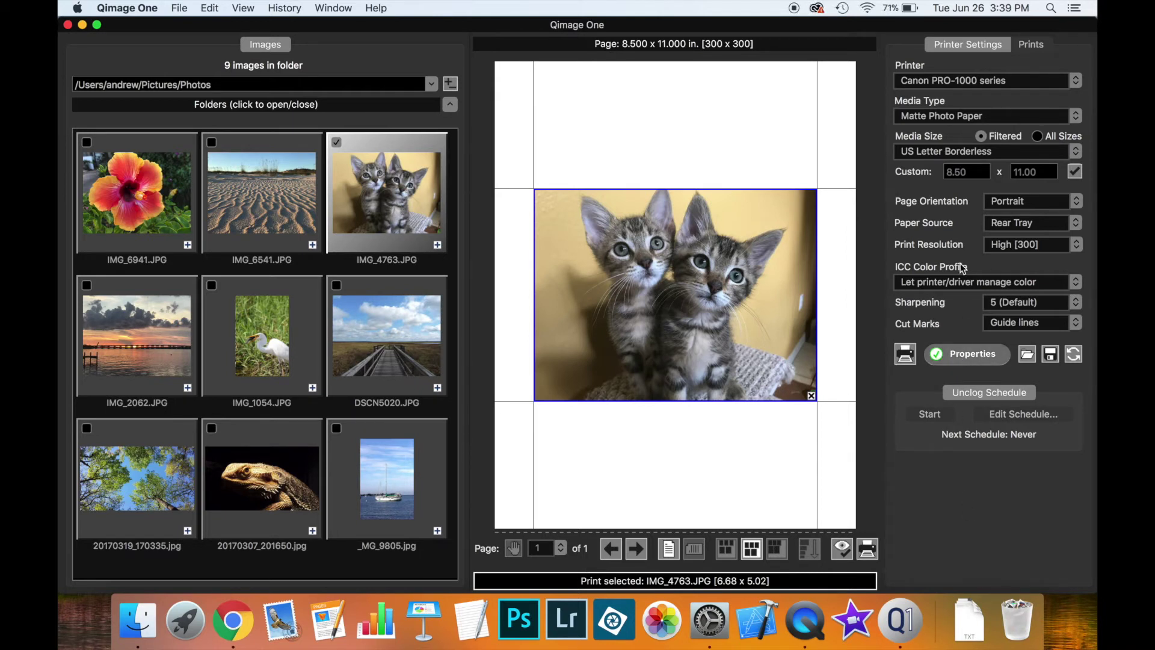
pyautogui.click(910, 356)
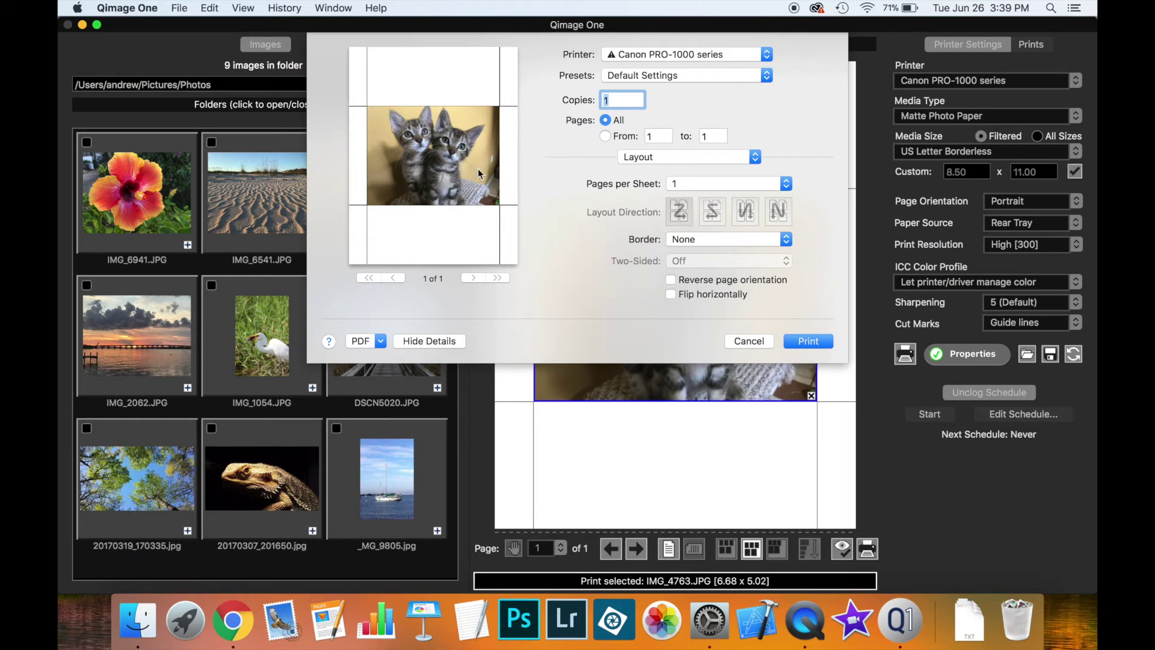
# Cancel printing and bring up Save User Printer Settings for the current configuration
pyautogui.click(749, 341)
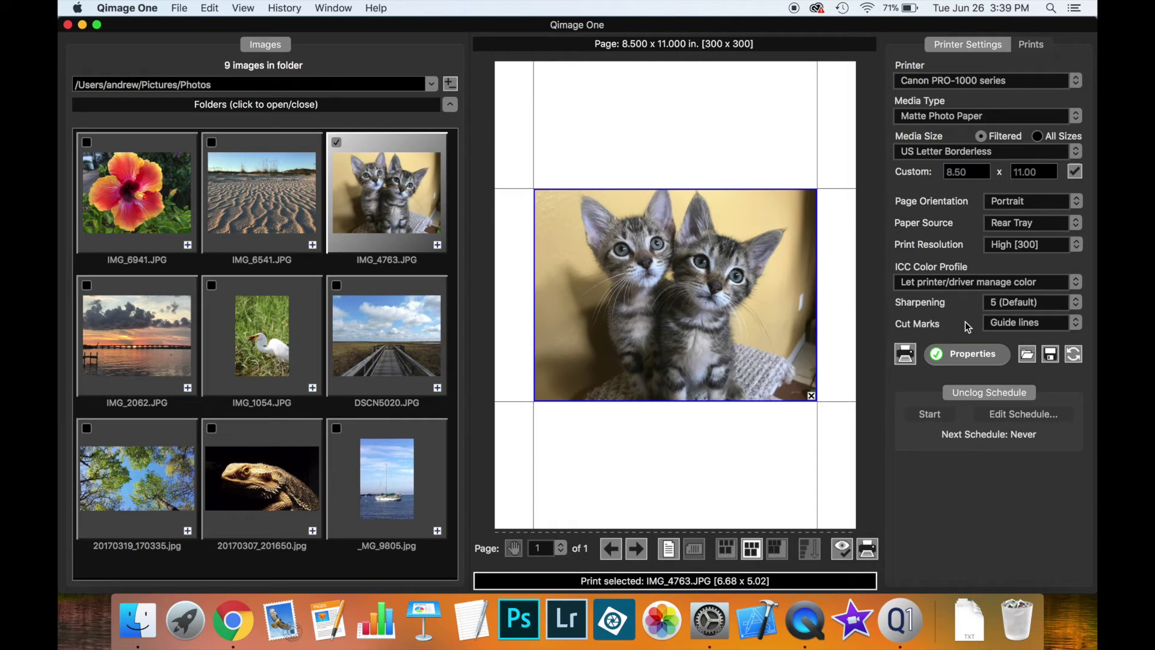
pyautogui.click(1050, 355)
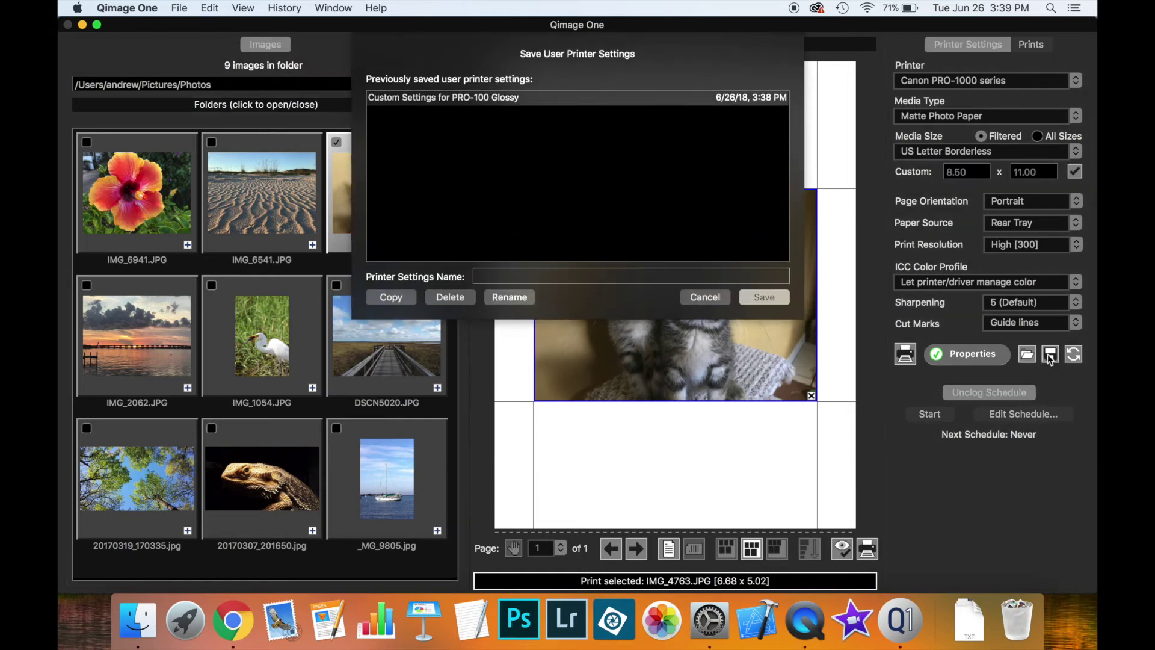
# Save the current printer settings as a preset named 'PRO-1000 Matte Custom'
pyautogui.click(554, 274)
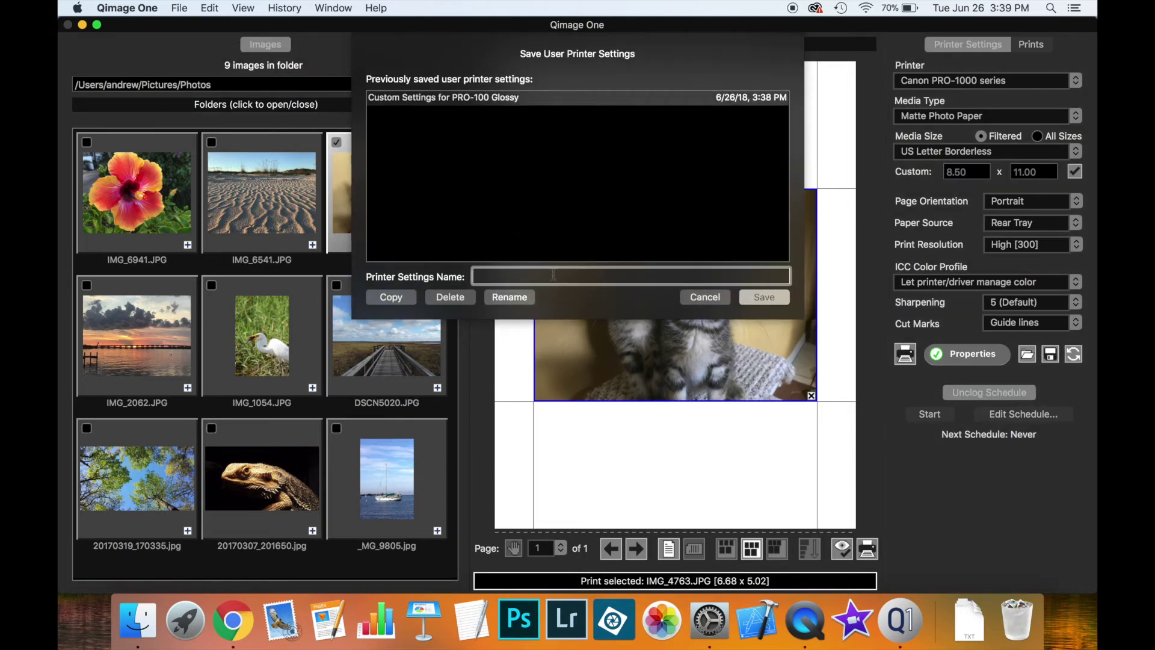
pyautogui.write('PRO-1000 Matte Custom')
pyautogui.click(765, 300)
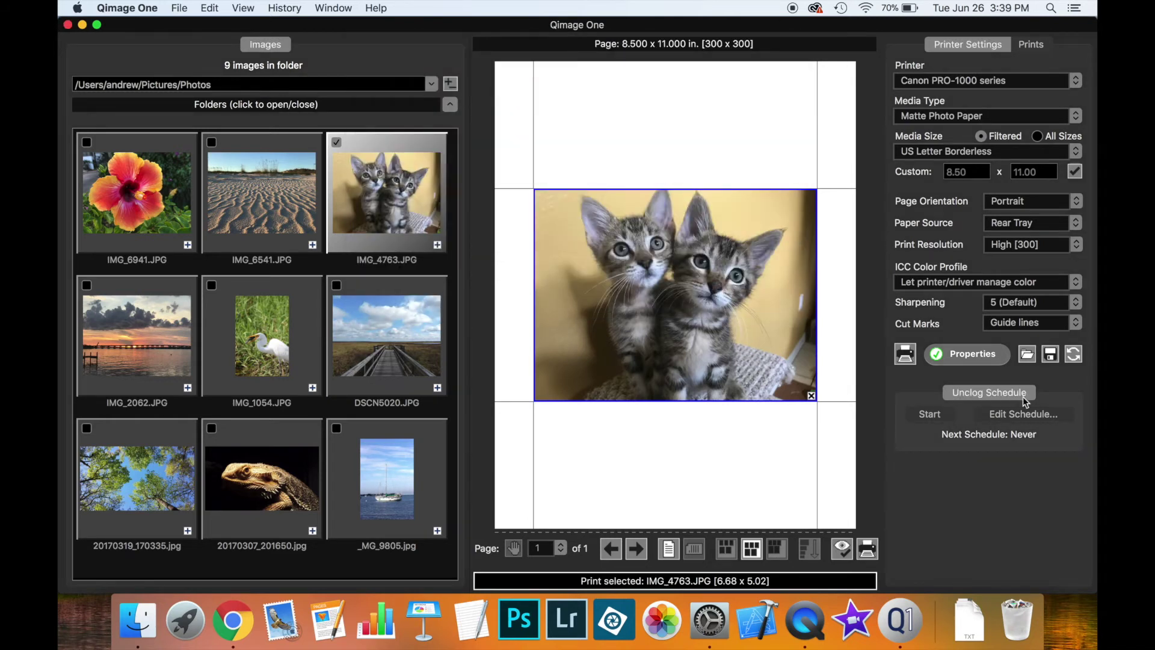
# Switch the printer to Canon MG7100, then load the 'PRO-1000 Matte Custom' preset
pyautogui.click(1024, 82)
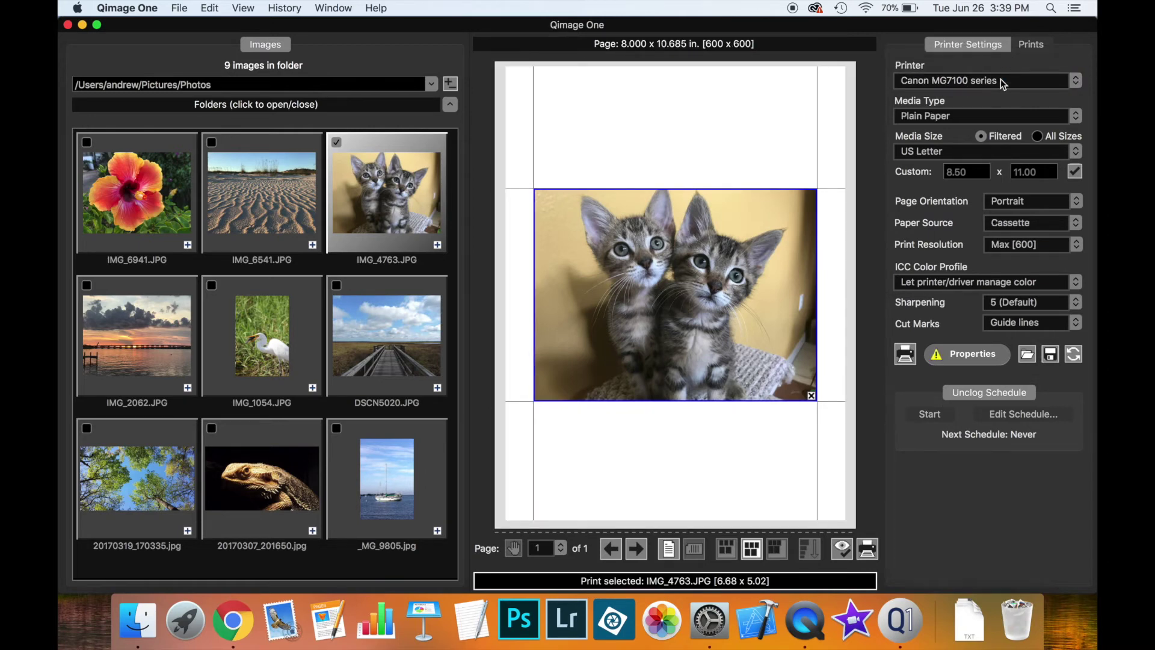
pyautogui.click(1027, 355)
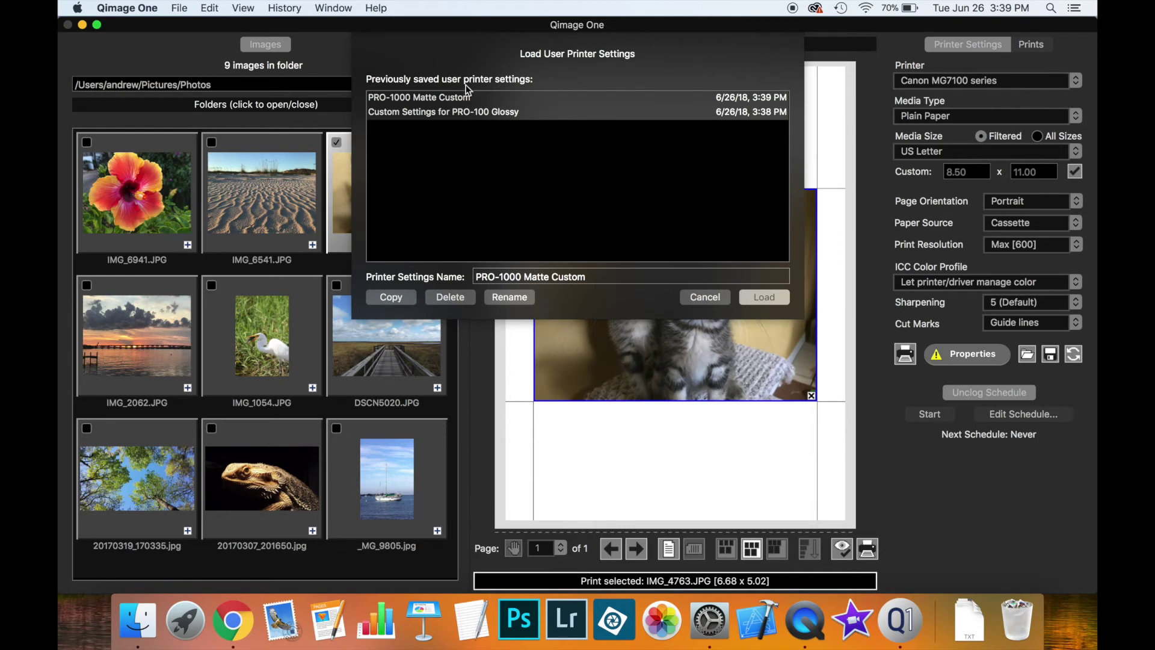
pyautogui.click(458, 98)
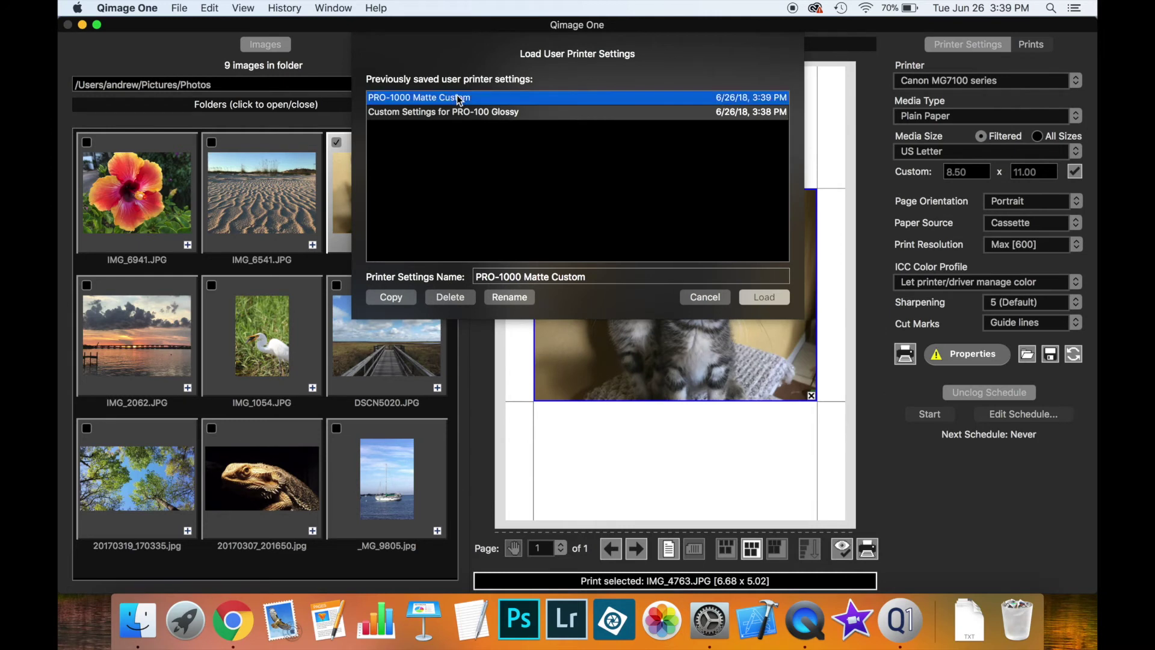
pyautogui.click(762, 298)
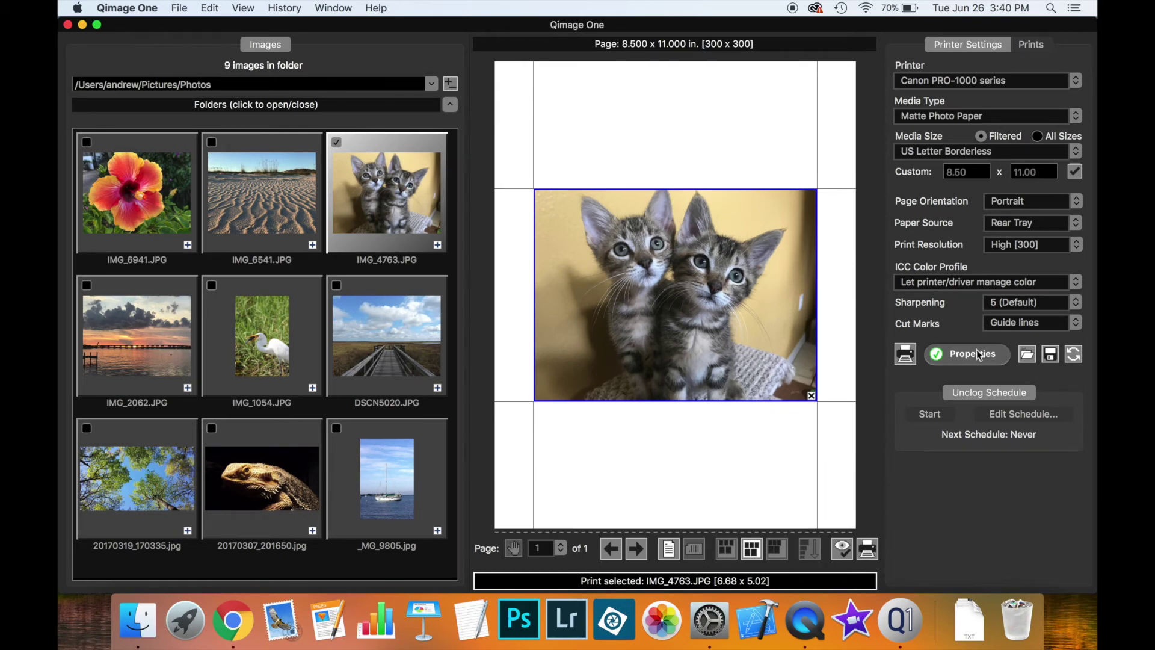
# Delete the 'Custom Settings for PRO-100 Glossy' preset from the saved printer settings
pyautogui.click(1051, 354)
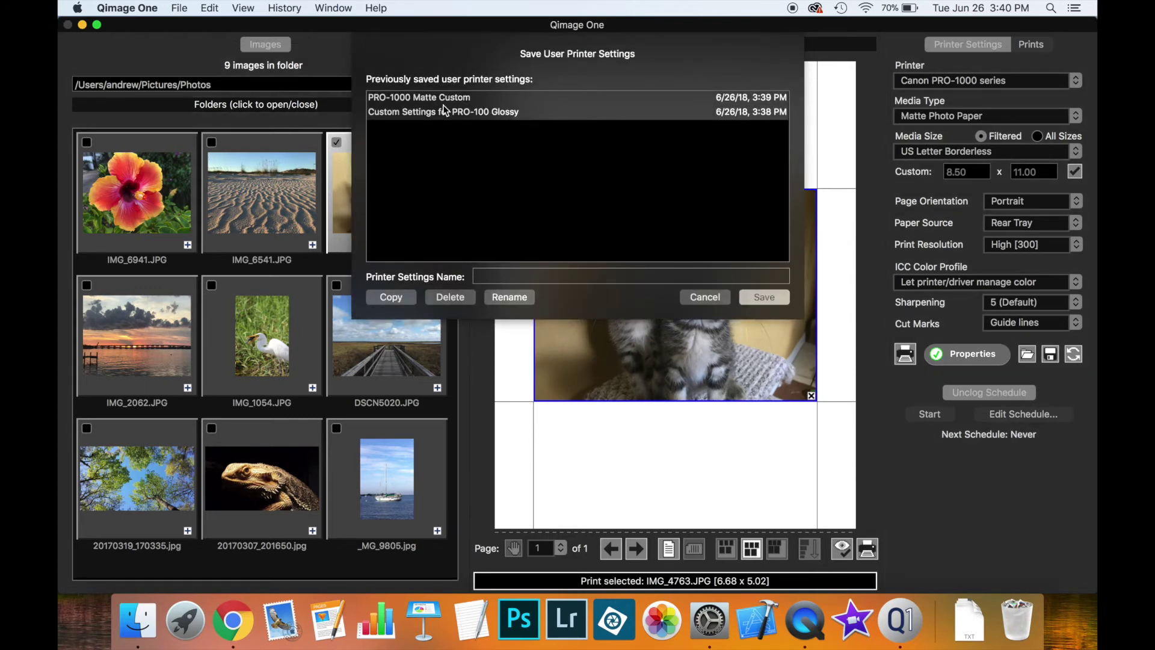
pyautogui.click(467, 111)
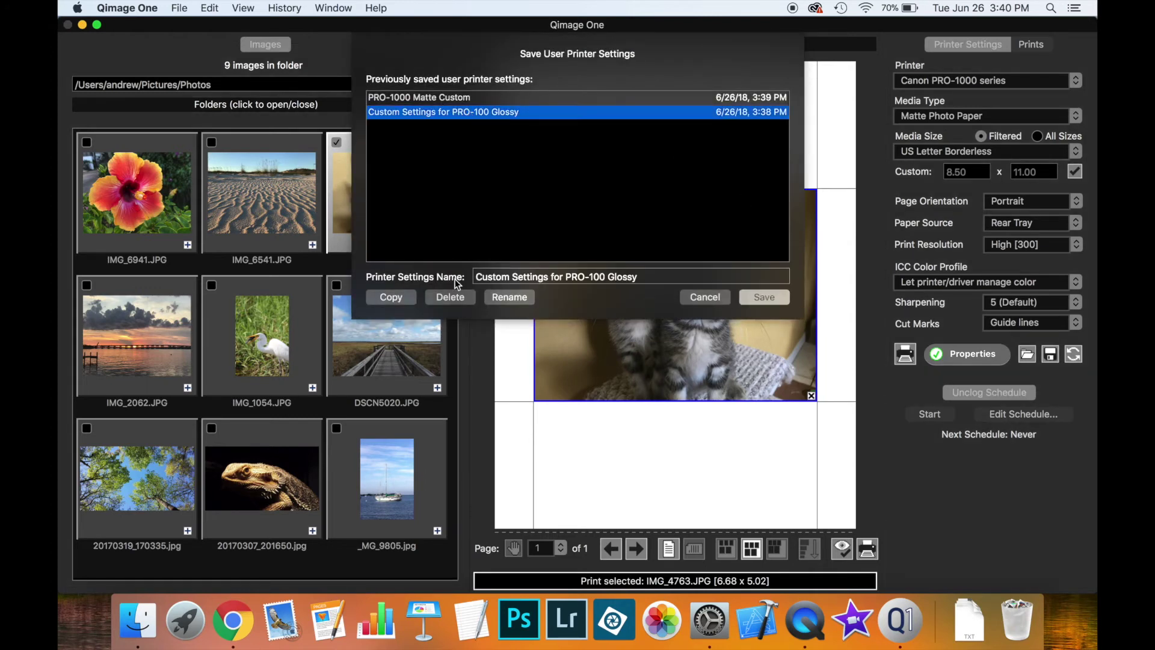
pyautogui.click(450, 298)
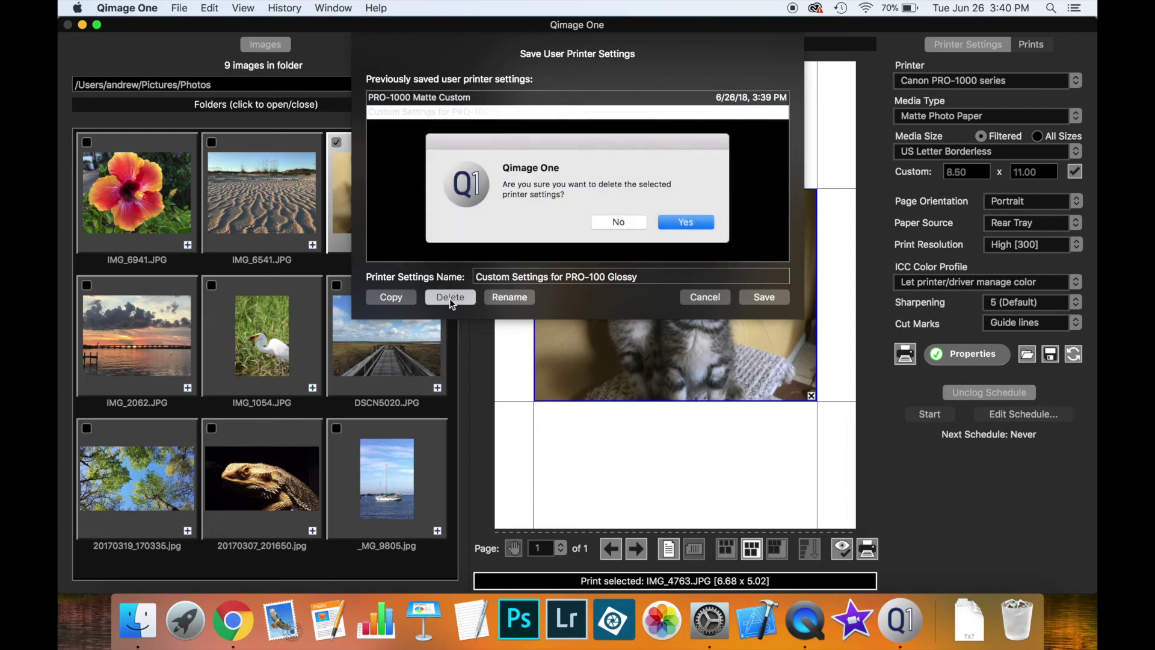
pyautogui.click(673, 219)
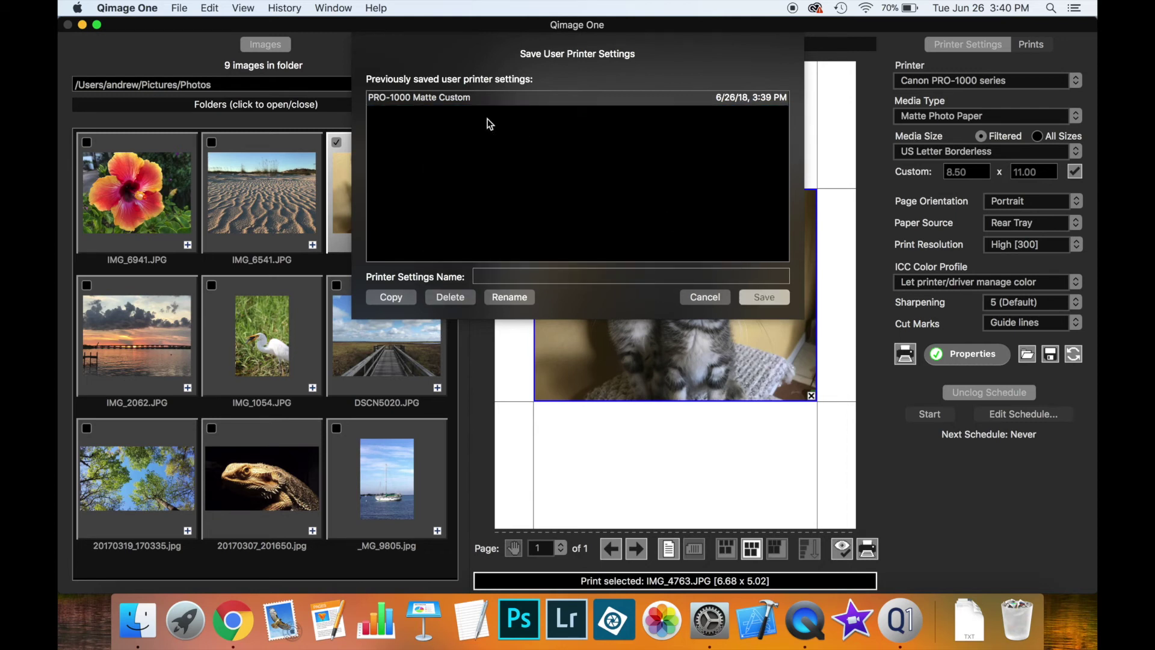
# Duplicate 'PRO-1000 Matte Custom', rename the copy 'PRO-1000 Matte Custom 2', and close the list
pyautogui.click(449, 96)
pyautogui.click(393, 297)
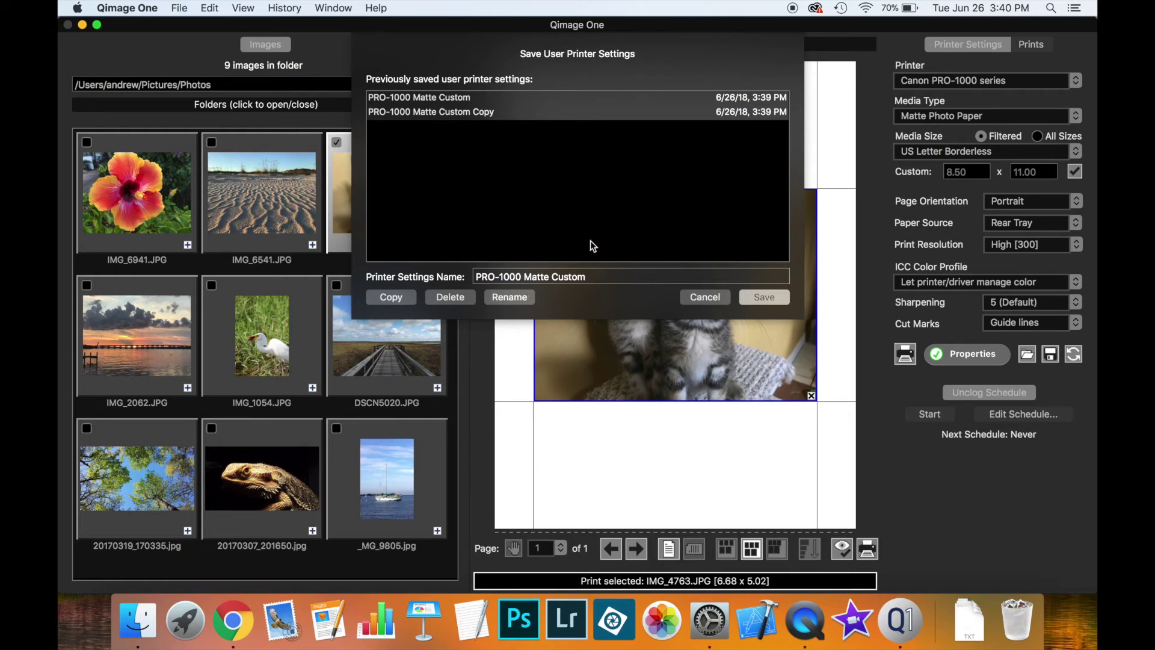
pyautogui.click(489, 112)
pyautogui.click(622, 274)
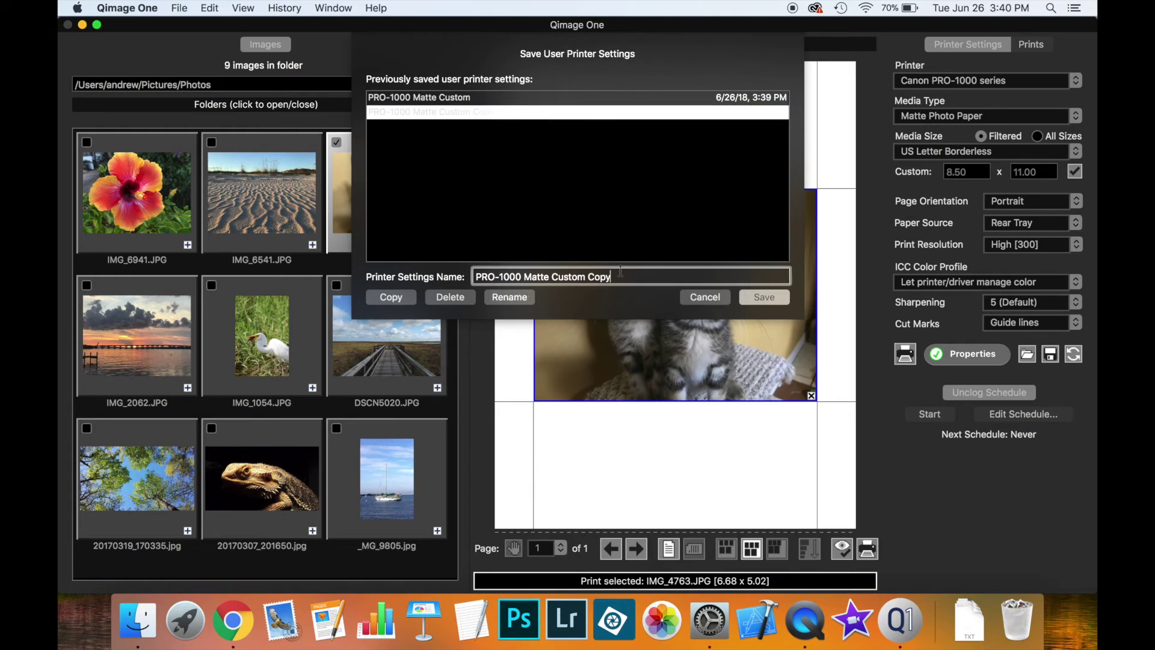
pyautogui.press('BackSpace')
pyautogui.press('BackSpace')
pyautogui.press('BackSpace')
pyautogui.press('BackSpace')
pyautogui.write('2')
pyautogui.click(507, 301)
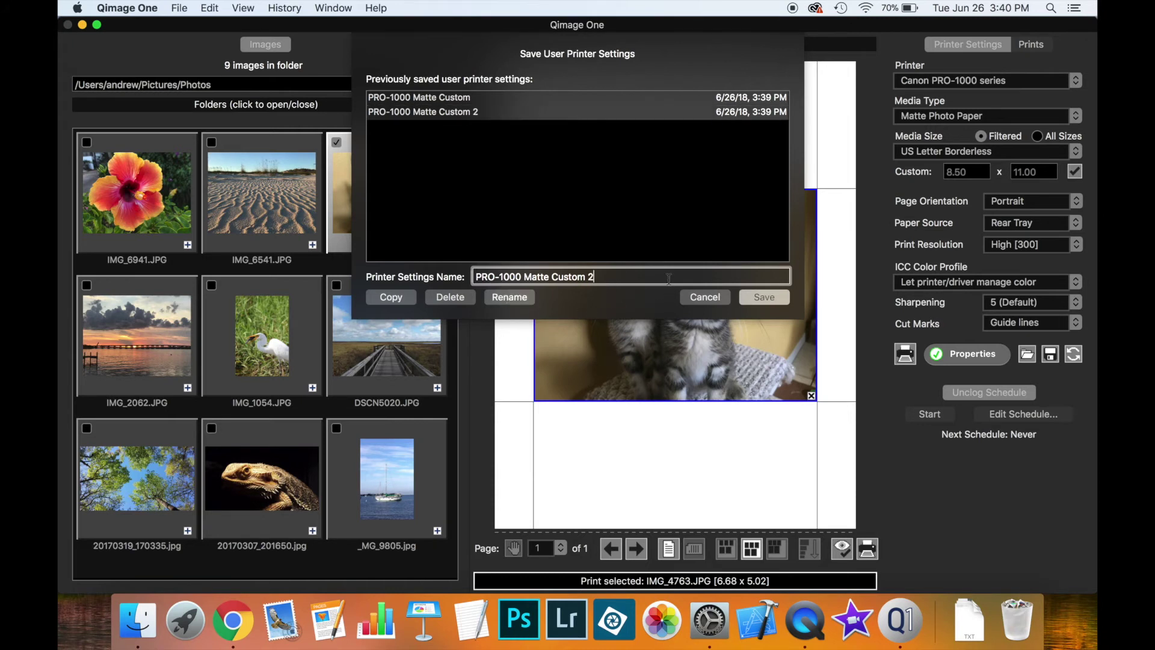
pyautogui.click(704, 298)
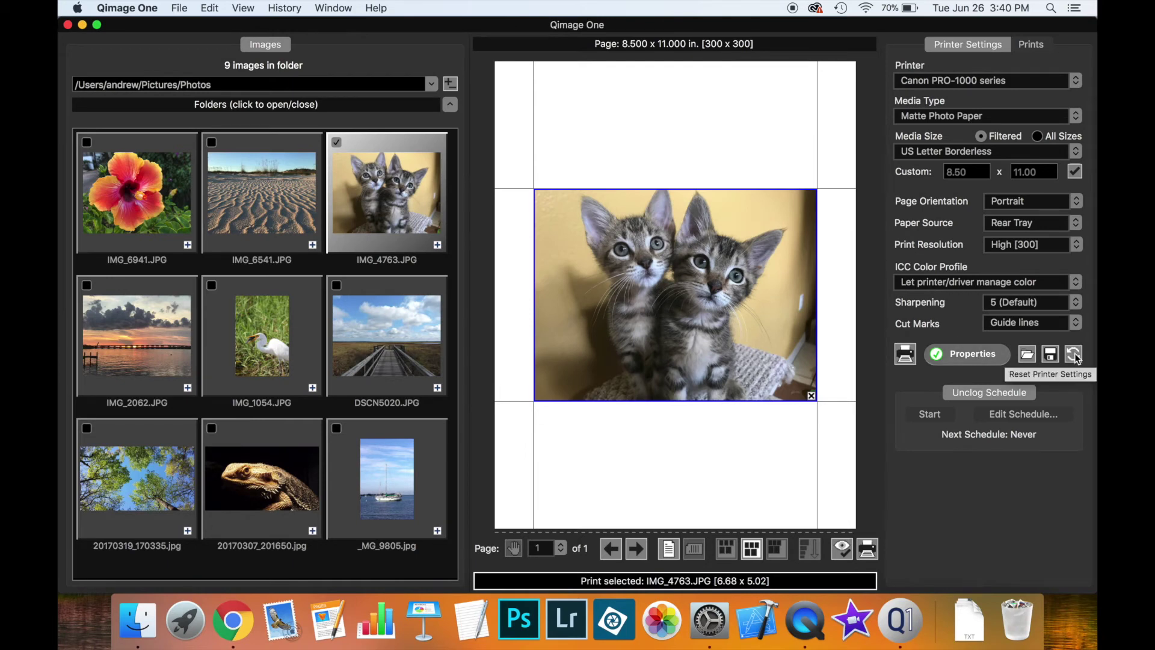
# Reset all settings for the current printer, giving US Letter, Manual Feed and Max [600]
pyautogui.click(1075, 355)
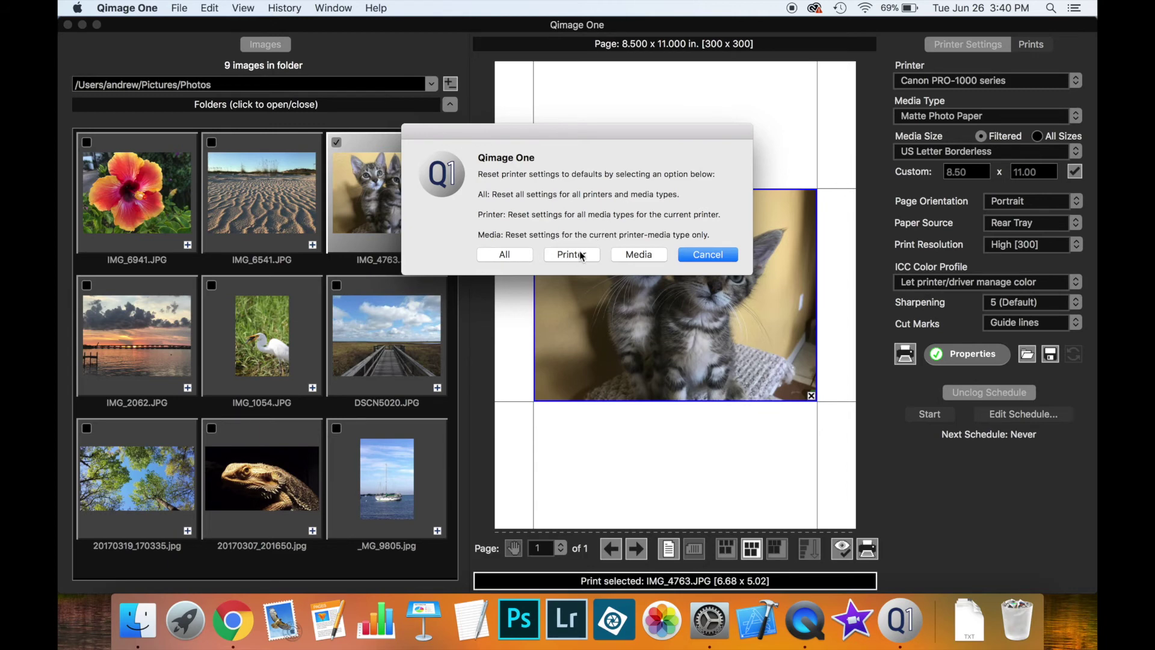
pyautogui.click(638, 256)
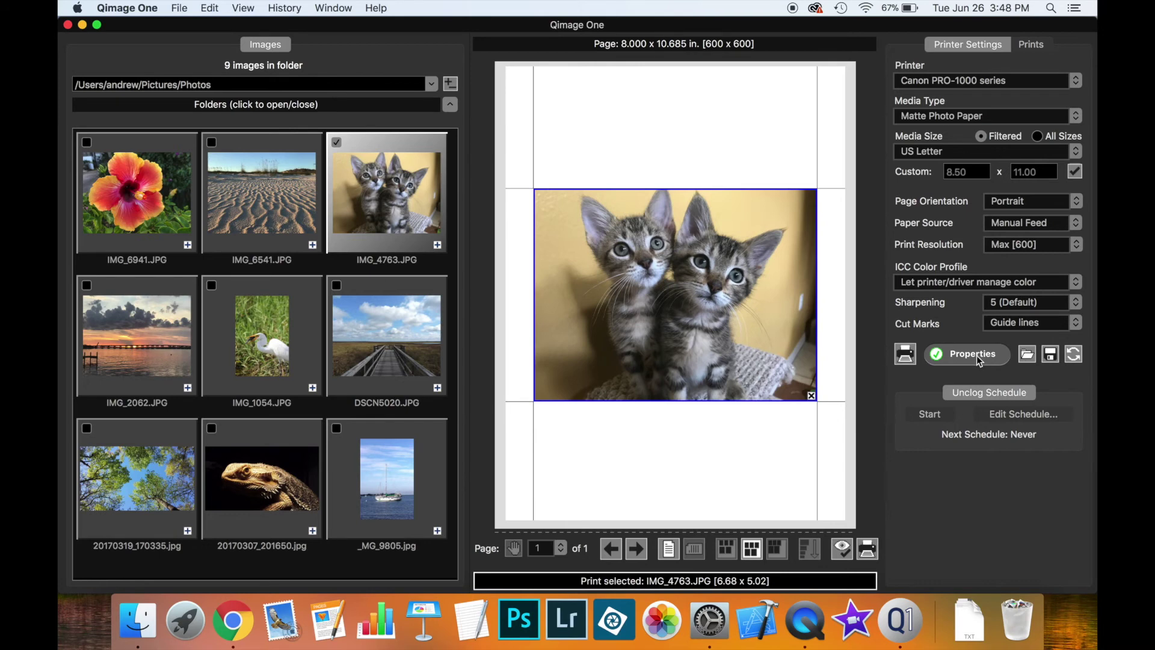
# Choose a Custom media size of 10 x 13 inches and bring up the driver's Page Attributes
pyautogui.click(956, 150)
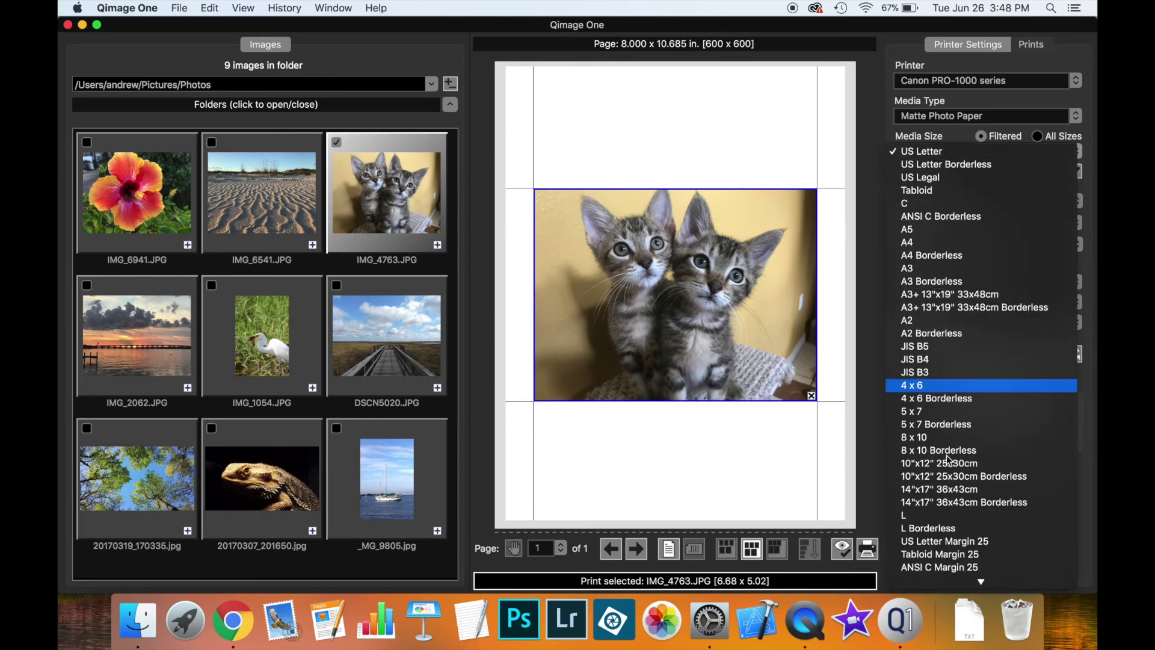
pyautogui.scroll(-5, 949, 469)
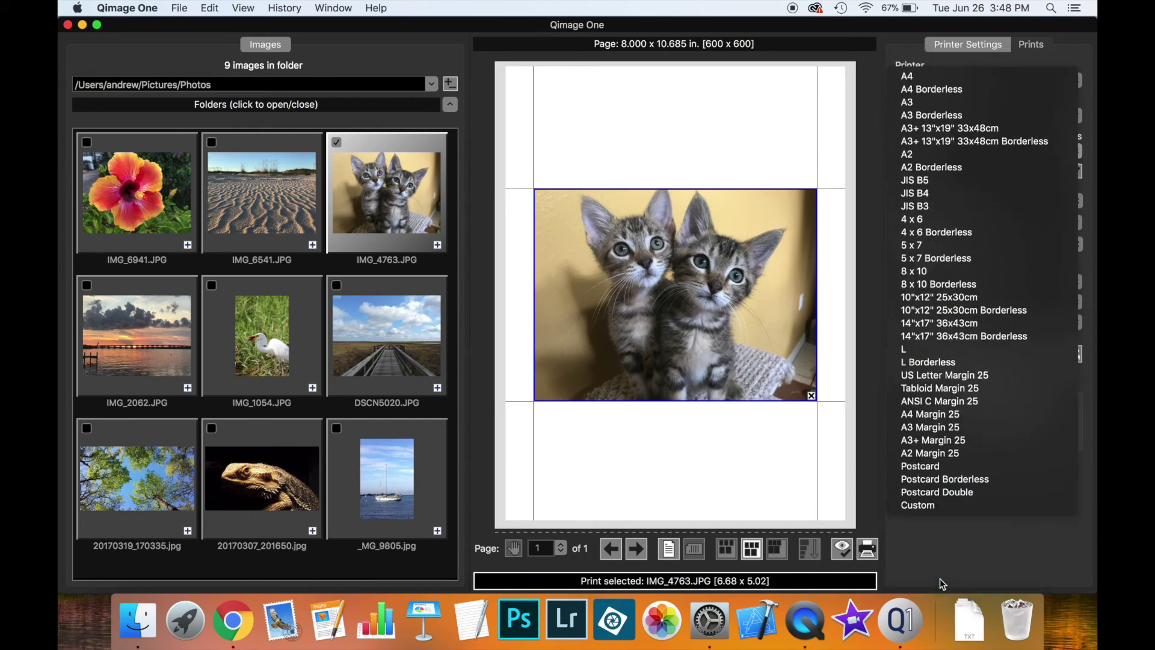
pyautogui.click(942, 584)
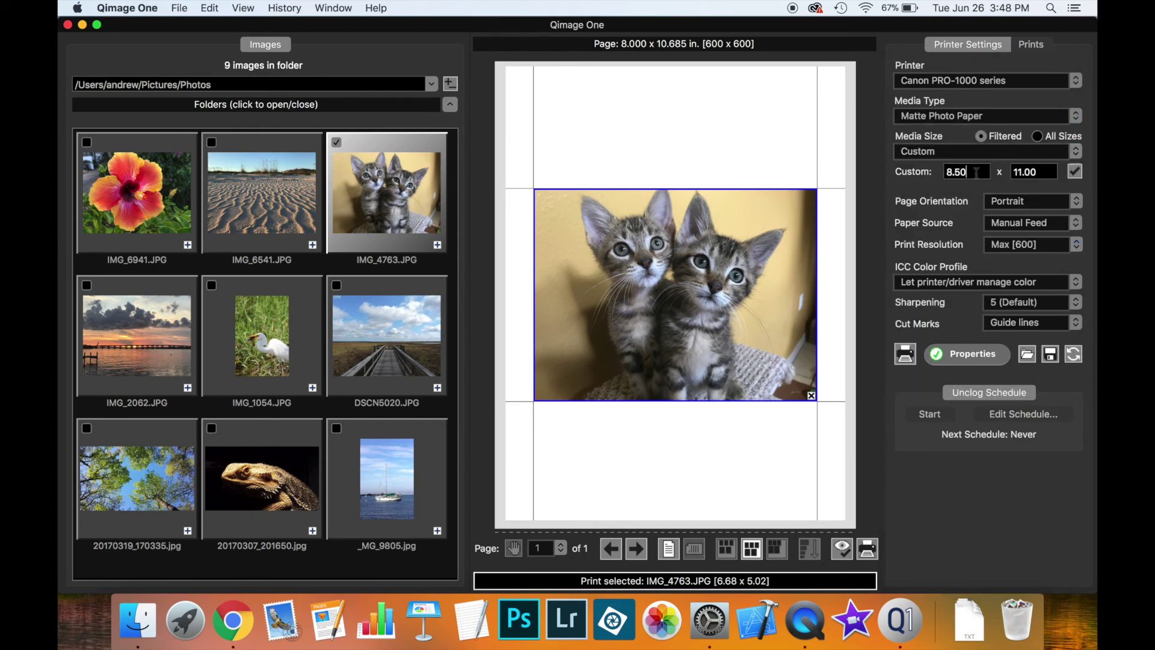
pyautogui.moveTo(976, 172); pyautogui.dragTo(928, 168)
pyautogui.write('10')
pyautogui.moveTo(1048, 170); pyautogui.dragTo(1007, 173)
pyautogui.write('13')
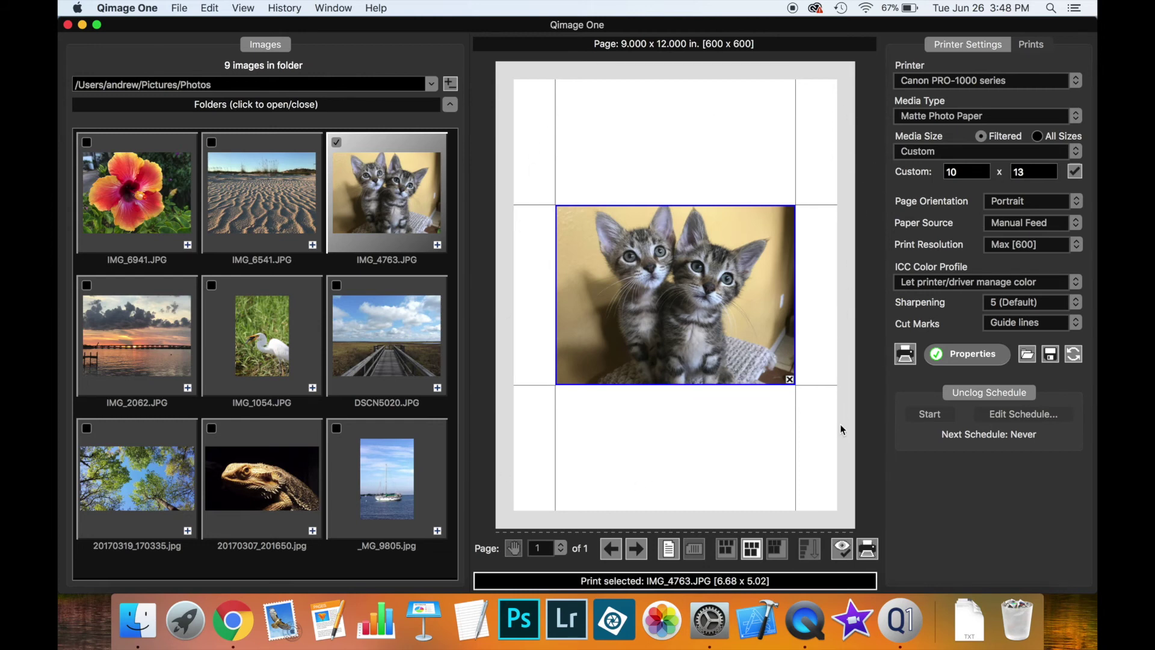
pyautogui.click(972, 355)
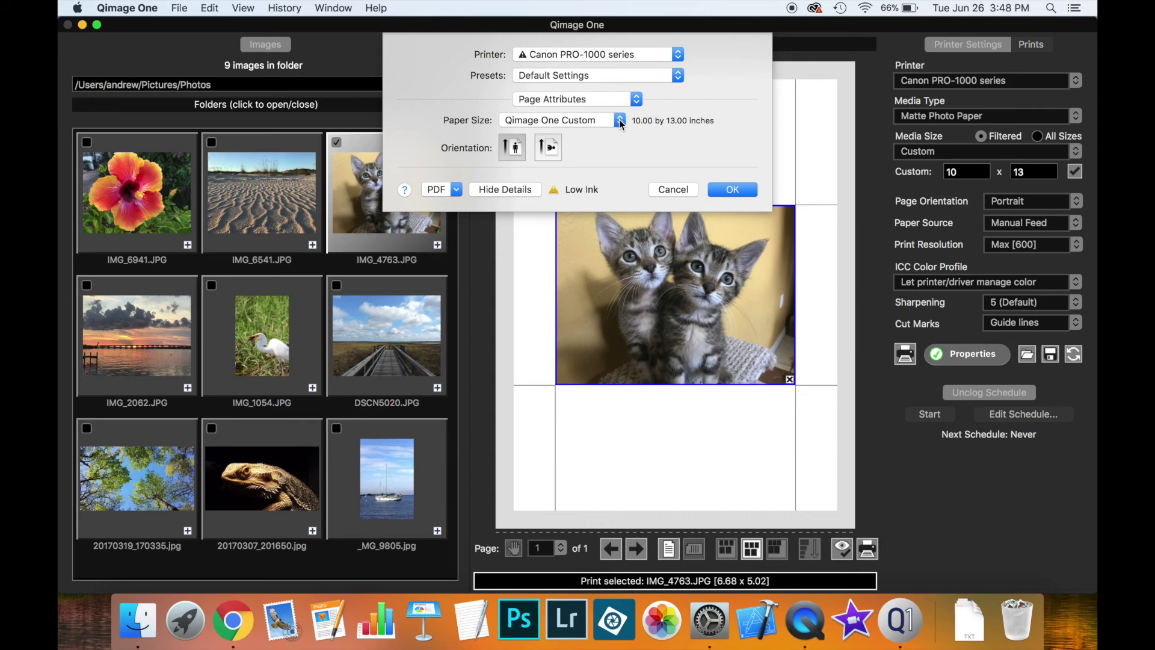
# In the driver's custom paper sizes, set 0.2 in top, right, left and bottom margins and apply
pyautogui.click(619, 119)
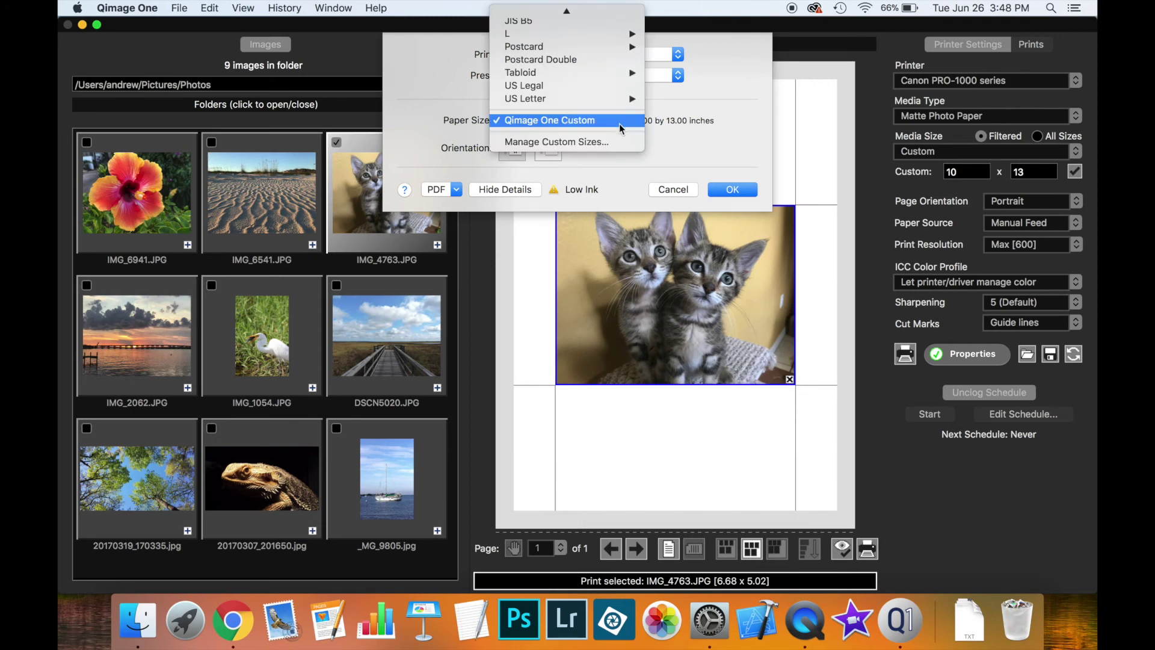
pyautogui.click(611, 140)
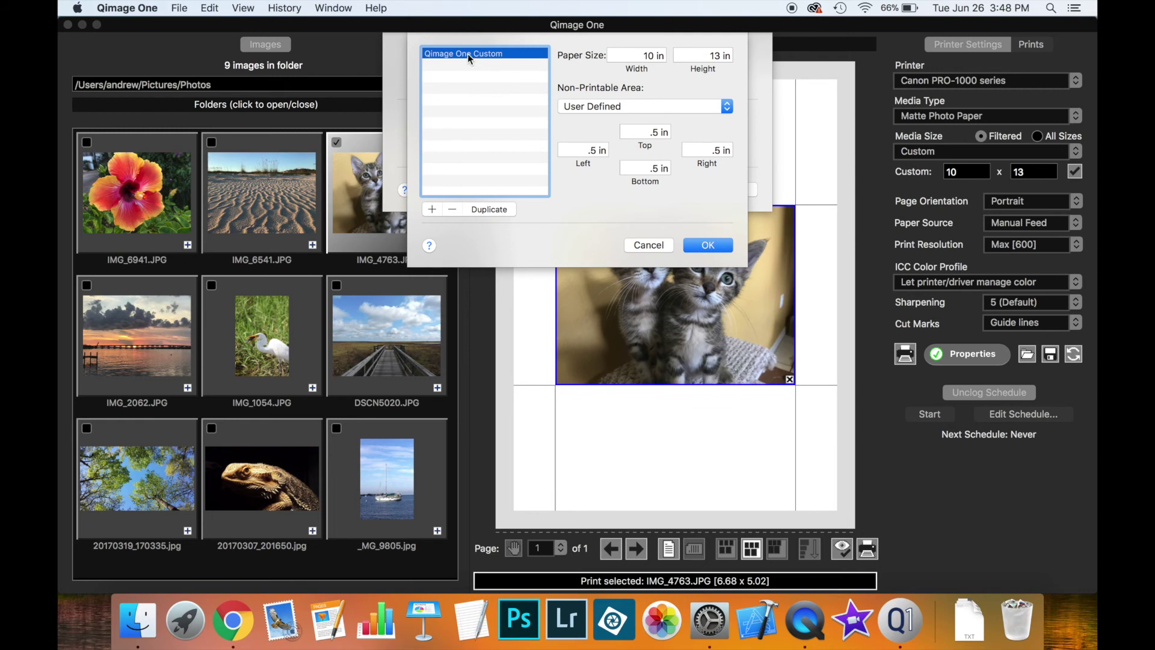
pyautogui.click(645, 131)
pyautogui.moveTo(644, 132); pyautogui.dragTo(671, 133)
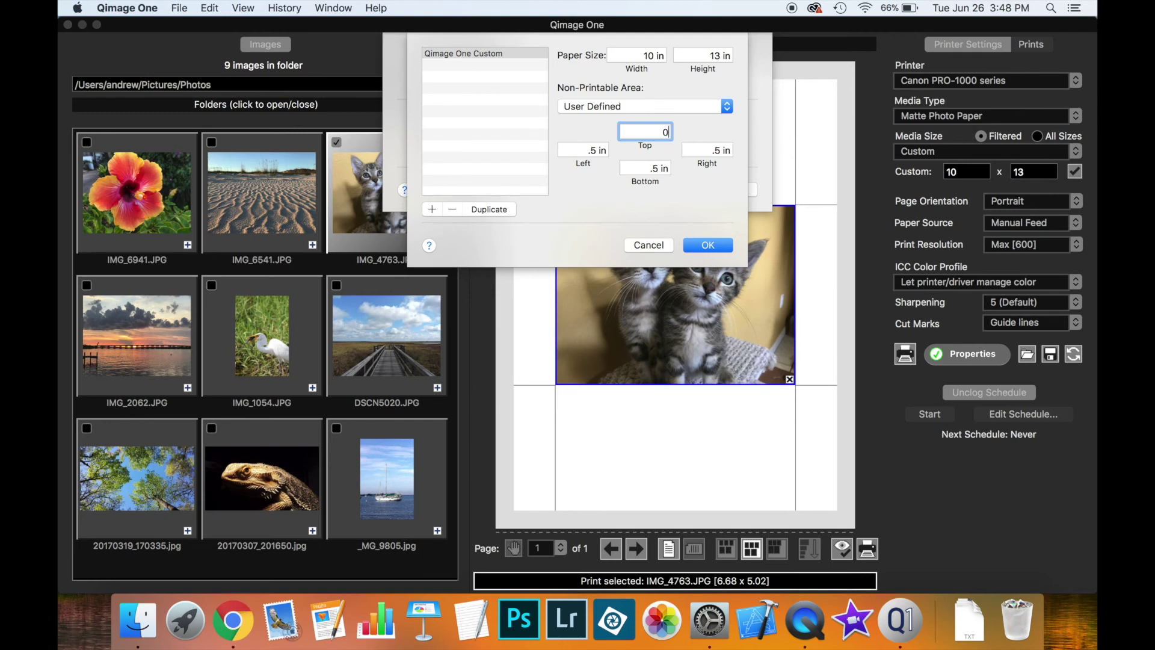
pyautogui.write('.2')
pyautogui.moveTo(707, 153); pyautogui.dragTo(727, 152)
pyautogui.write('0.2')
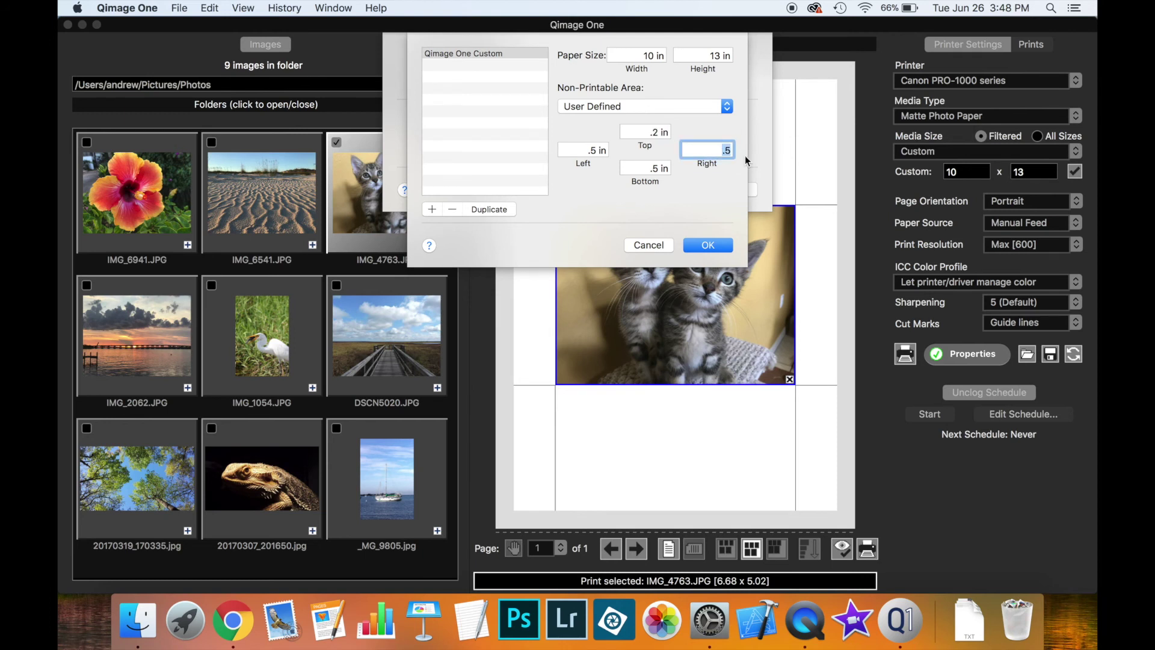
pyautogui.moveTo(583, 154); pyautogui.dragTo(669, 168)
pyautogui.write('0.2')
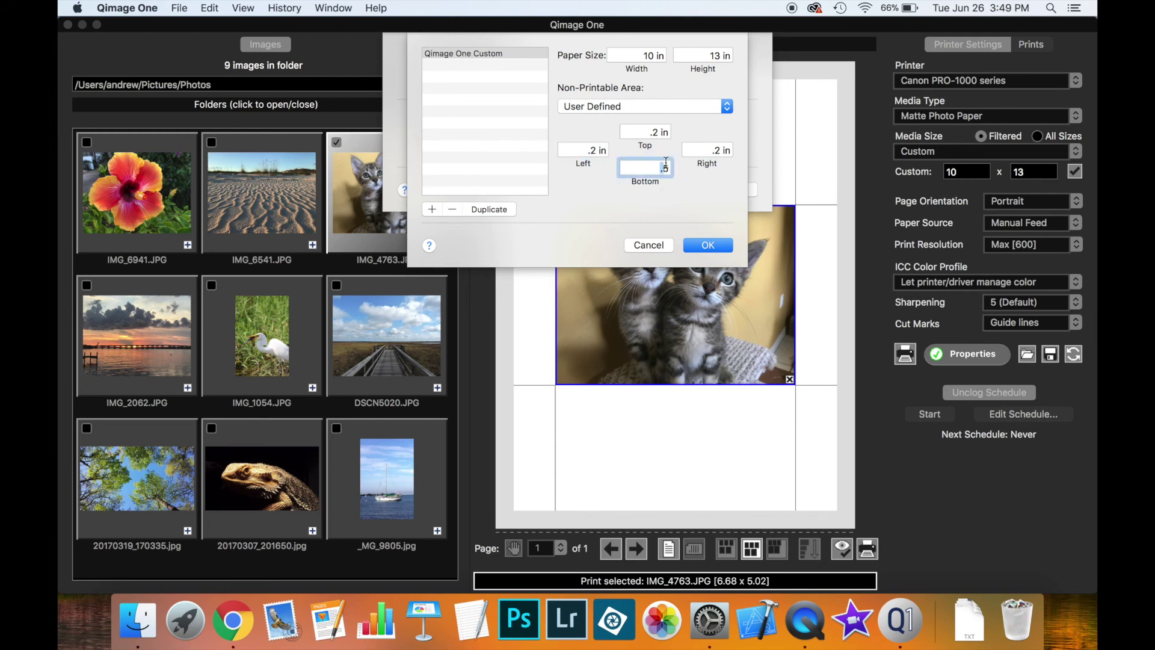
pyautogui.write('0.2')
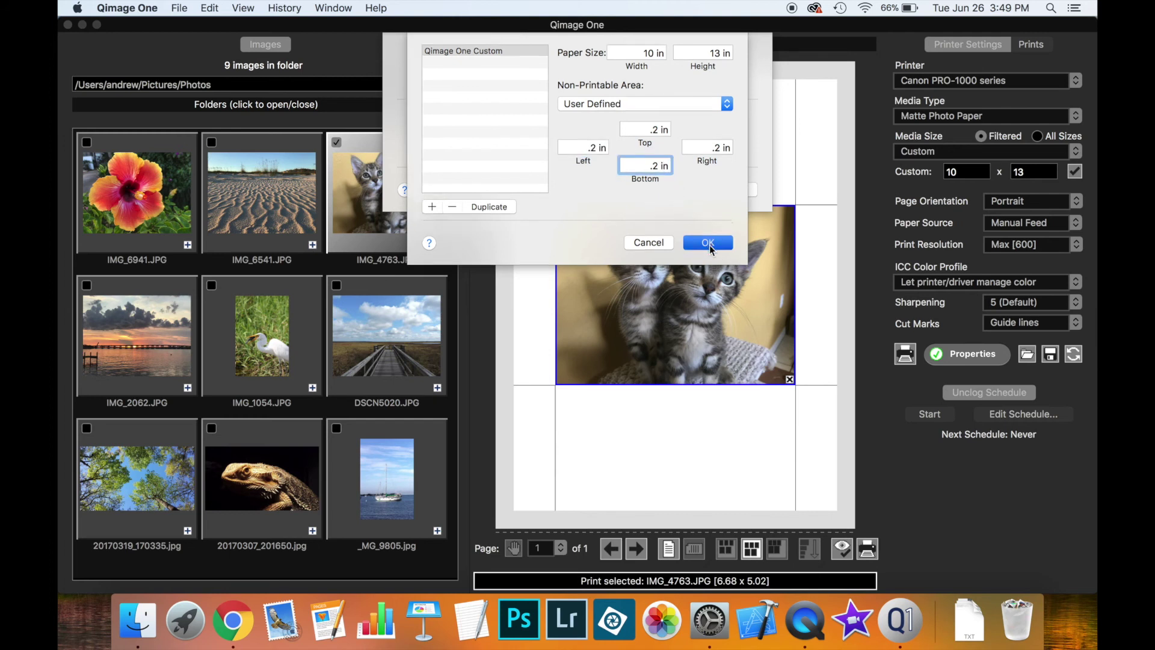
pyautogui.click(709, 244)
pyautogui.click(738, 189)
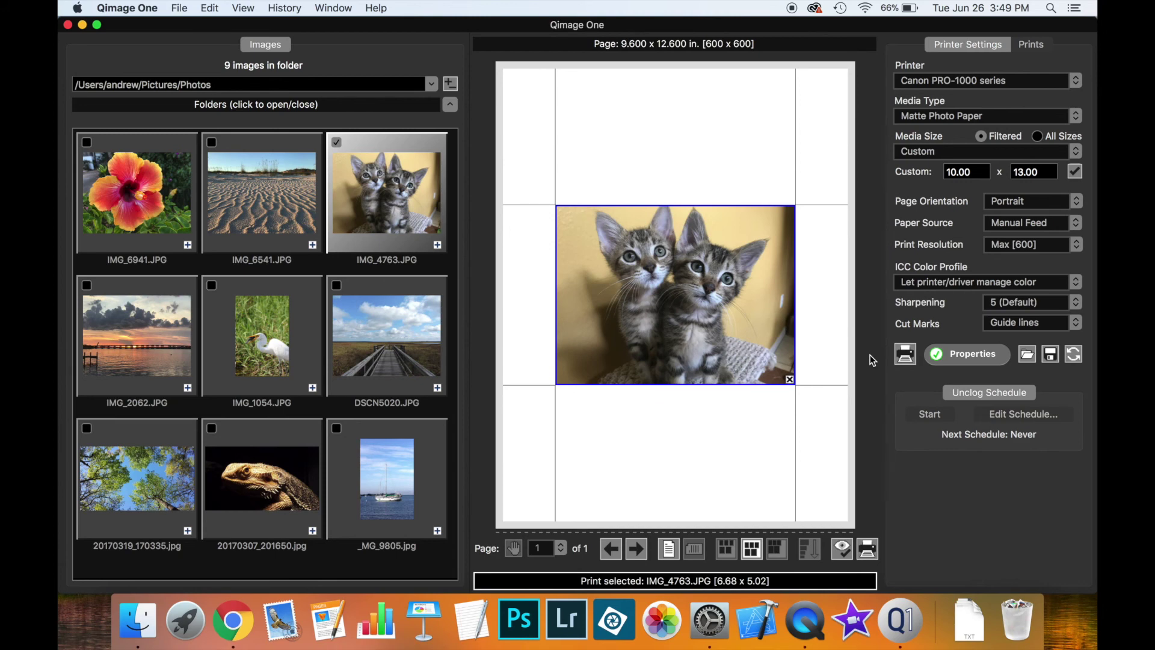
# Reopen the driver's custom paper sizes manager from Page Attributes
pyautogui.click(962, 355)
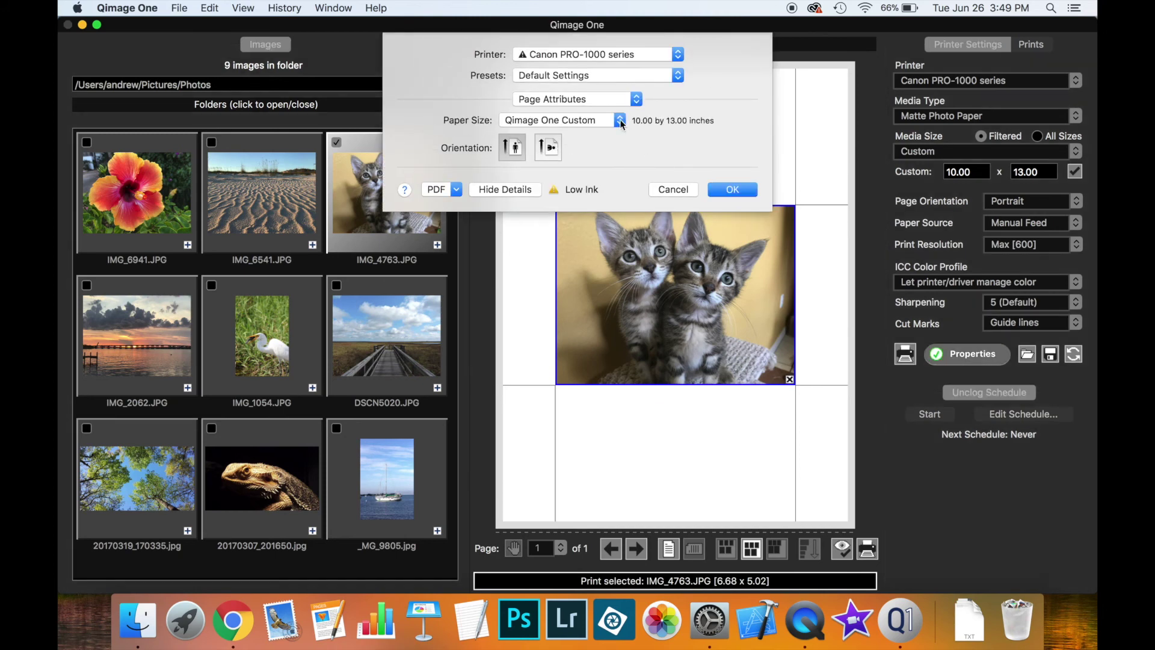
pyautogui.click(620, 119)
pyautogui.click(608, 138)
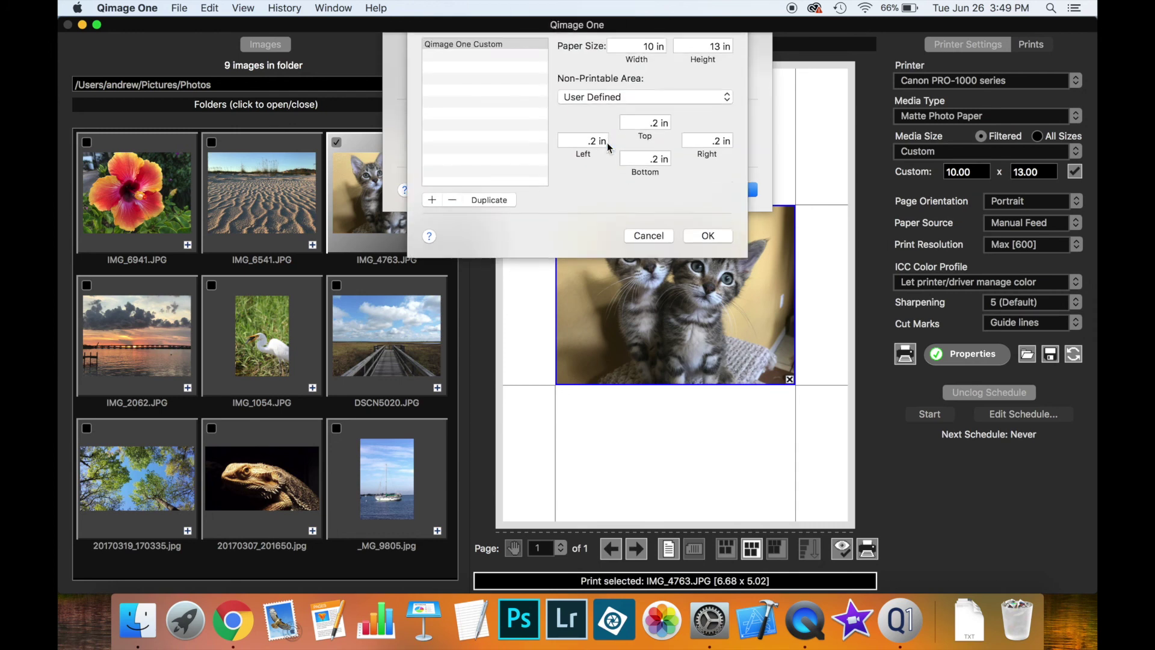
# Set the top, left, right and bottom margins to 0 and apply the page settings
pyautogui.click(652, 131)
pyautogui.write('0')
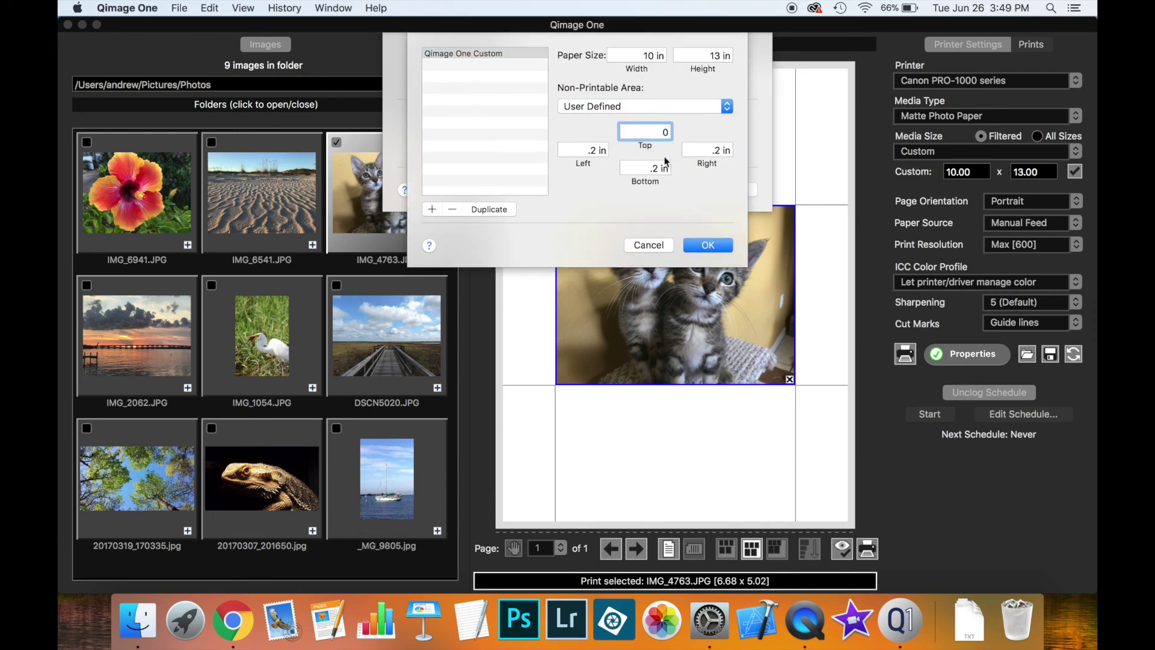
pyautogui.click(608, 149)
pyautogui.write('0')
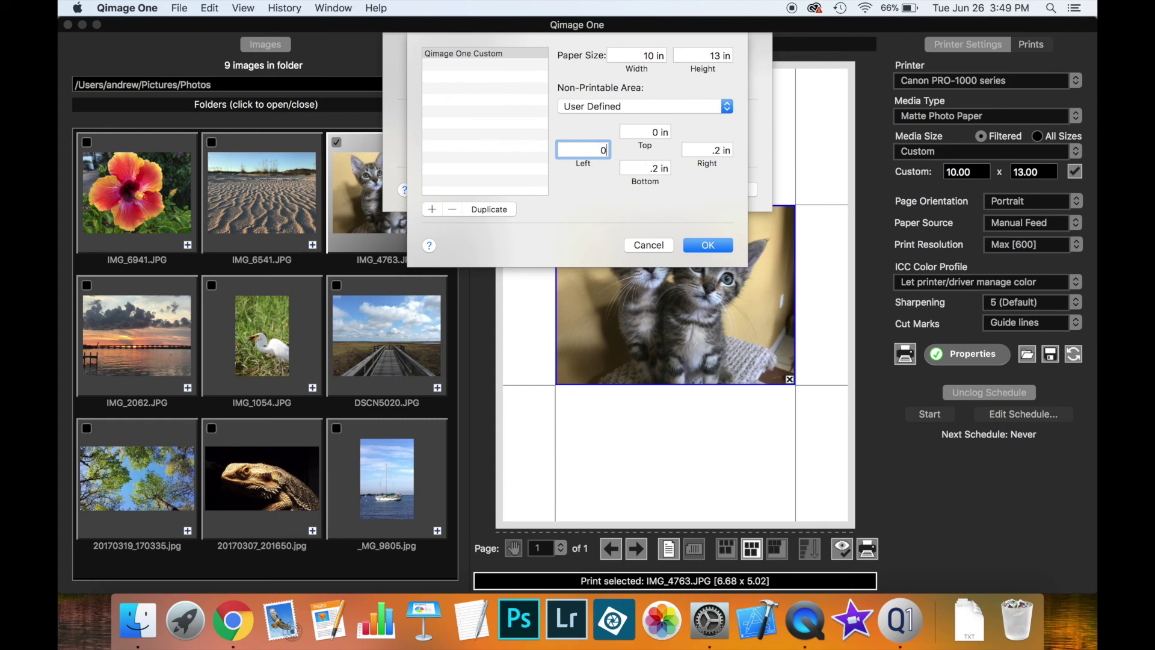
pyautogui.click(730, 150)
pyautogui.write('0')
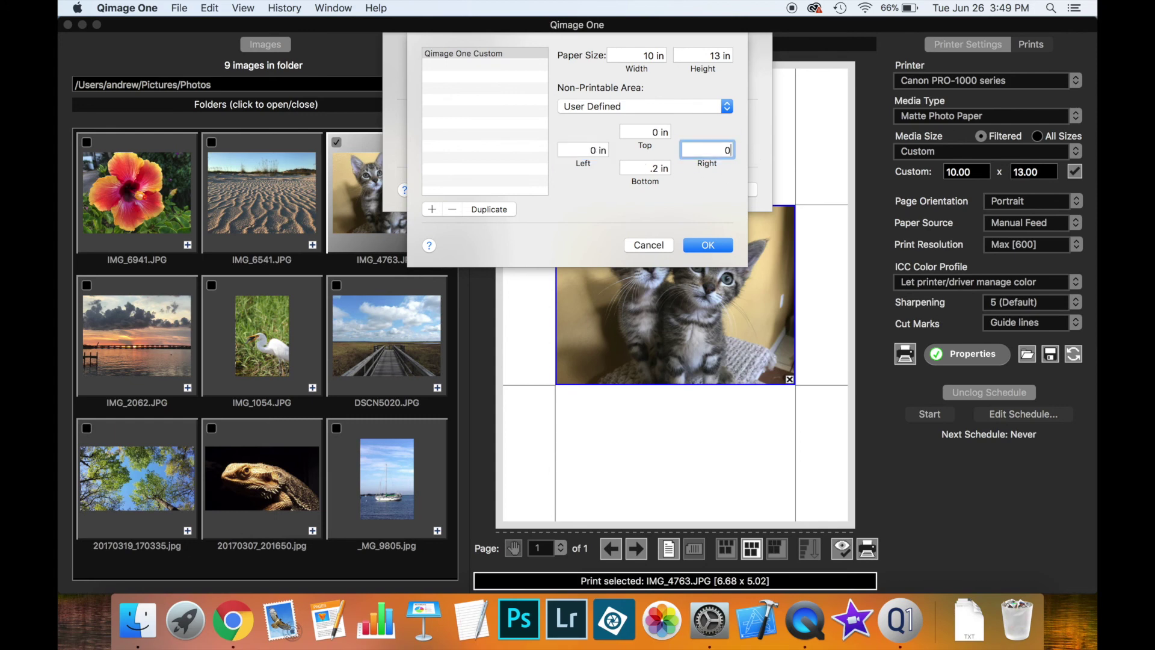
pyautogui.press('Tab')
pyautogui.write('0')
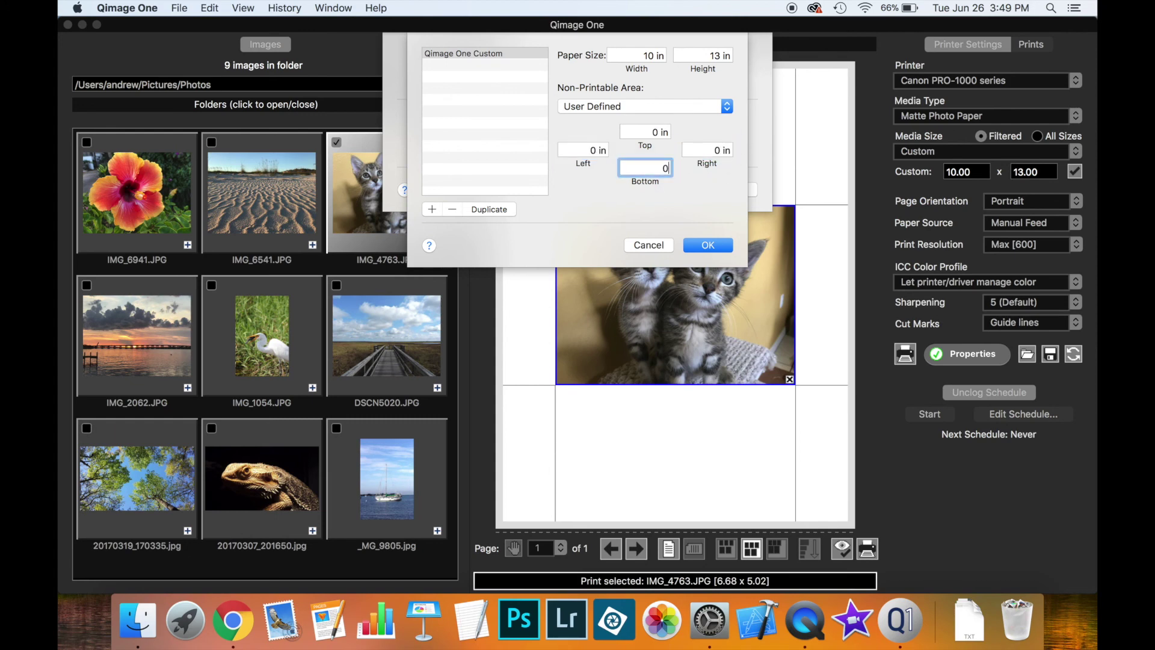
pyautogui.click(712, 245)
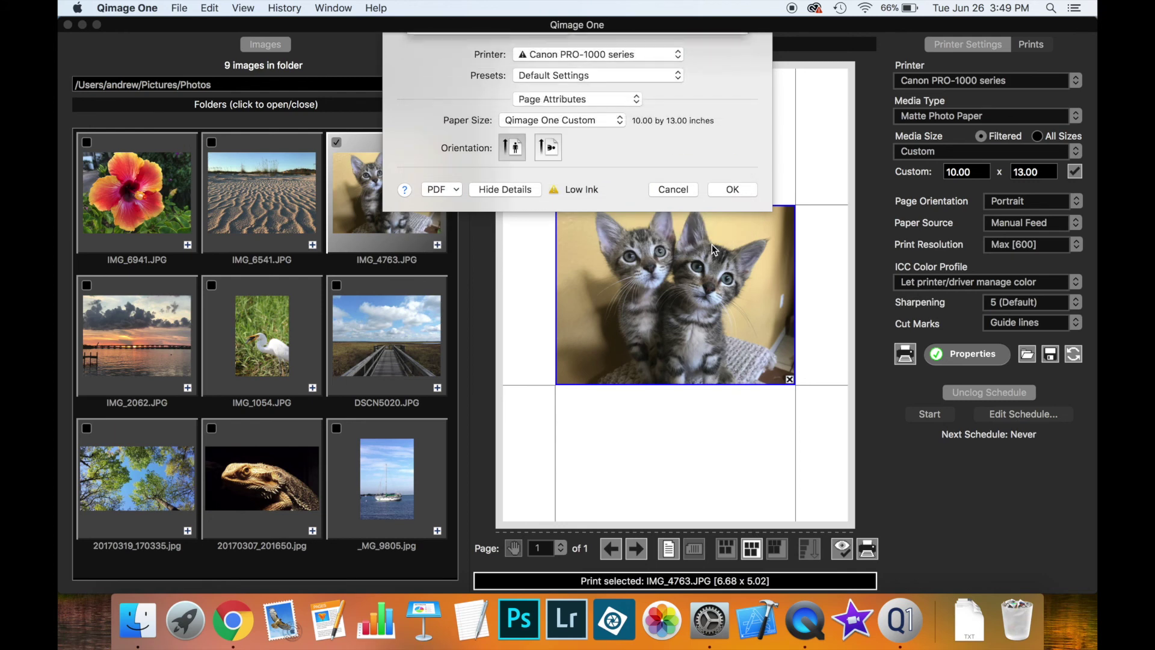
pyautogui.click(733, 190)
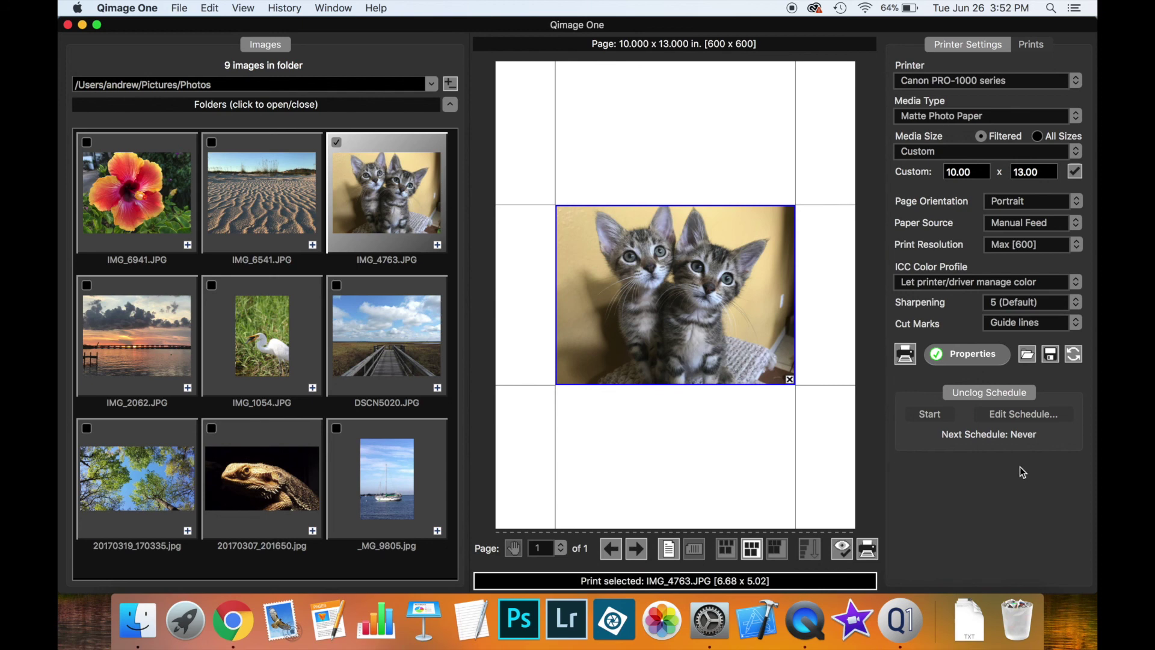
# Keep the ICC Color Profile on 'Let printer/driver manage color'
pyautogui.click(1077, 281)
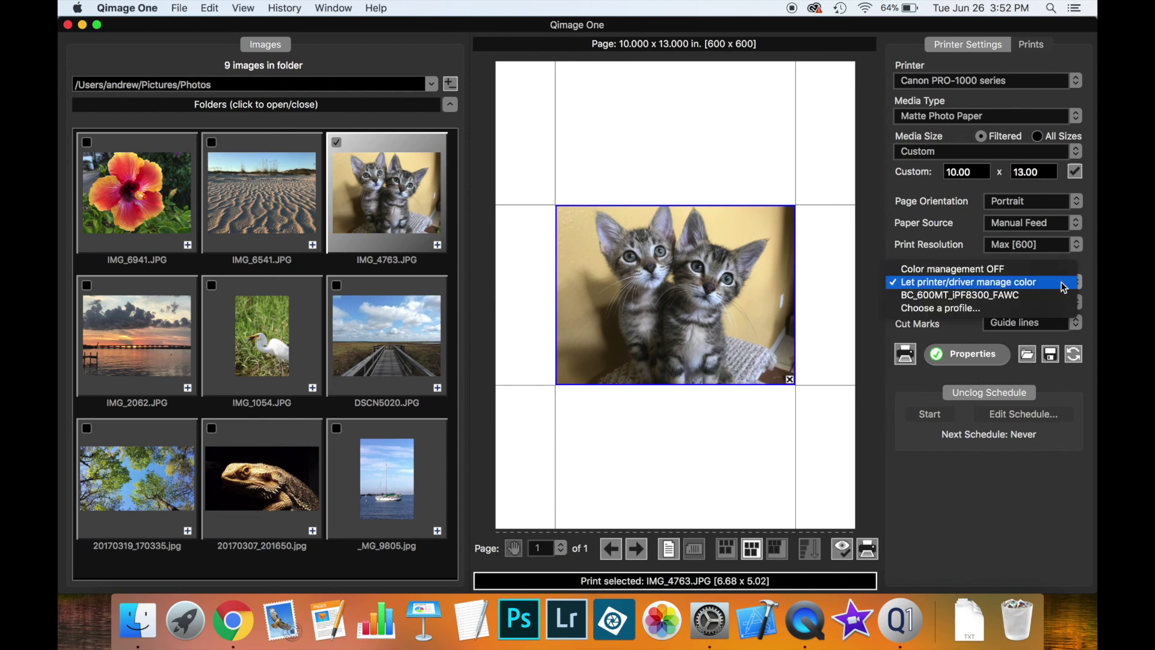
pyautogui.click(1088, 261)
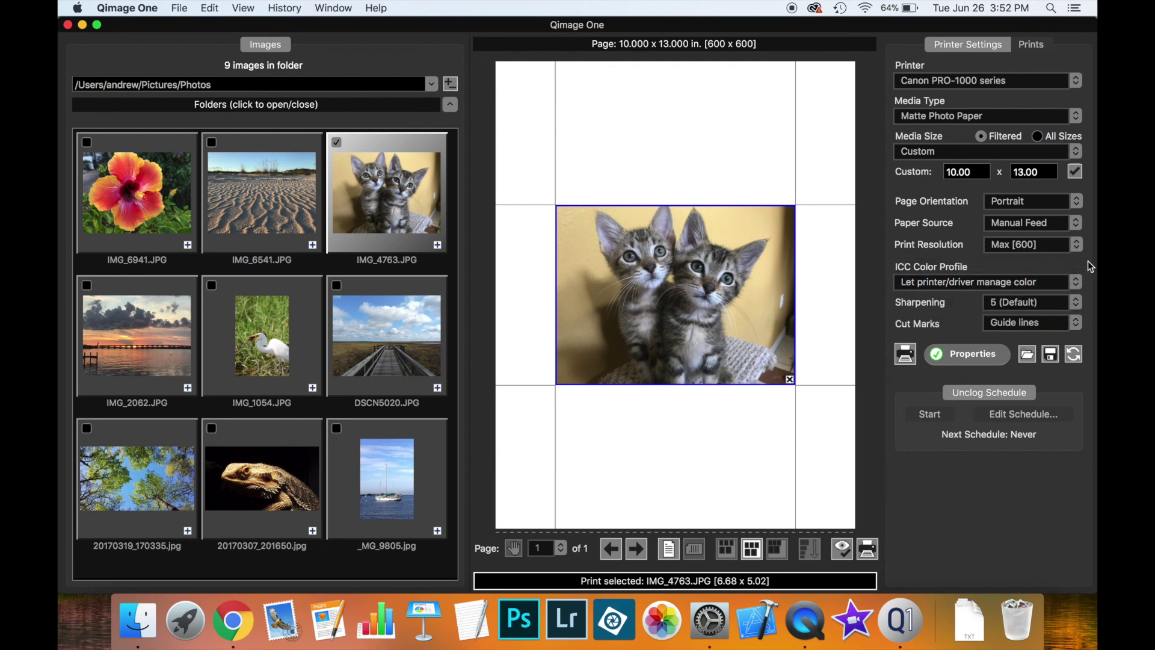